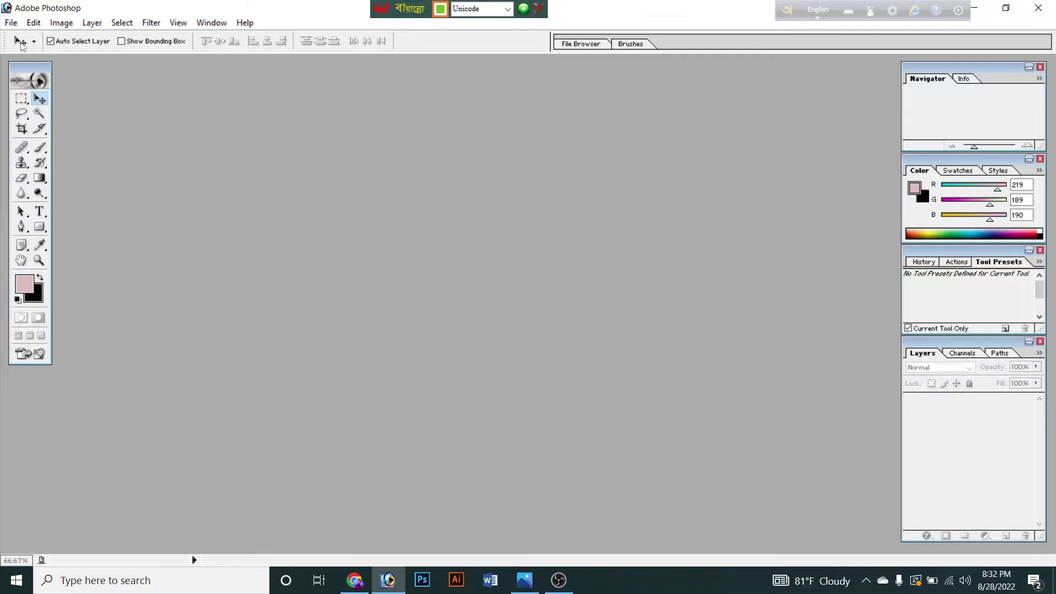
click(10, 23)
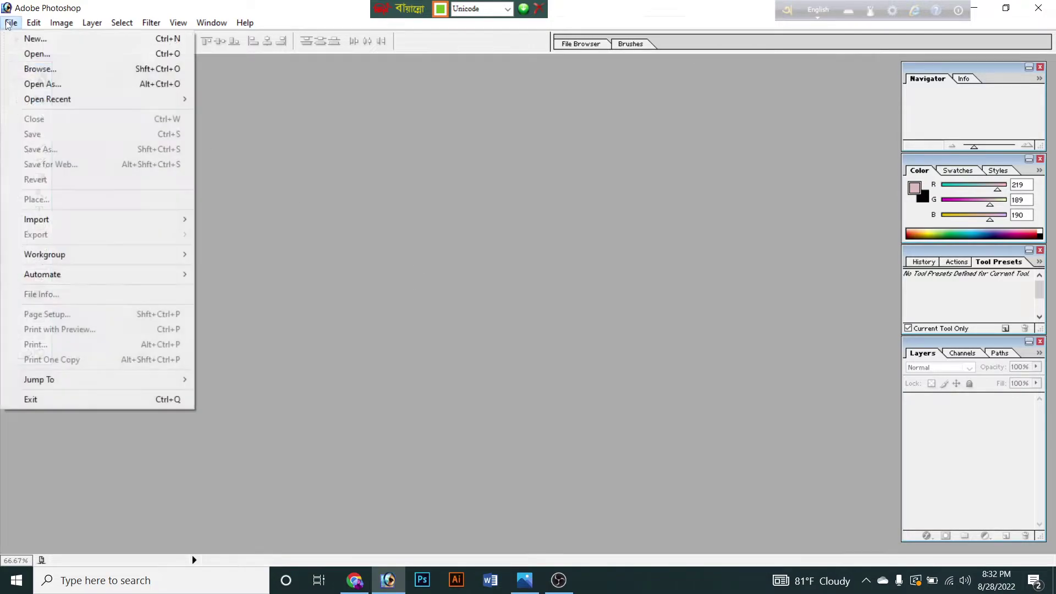
click(29, 54)
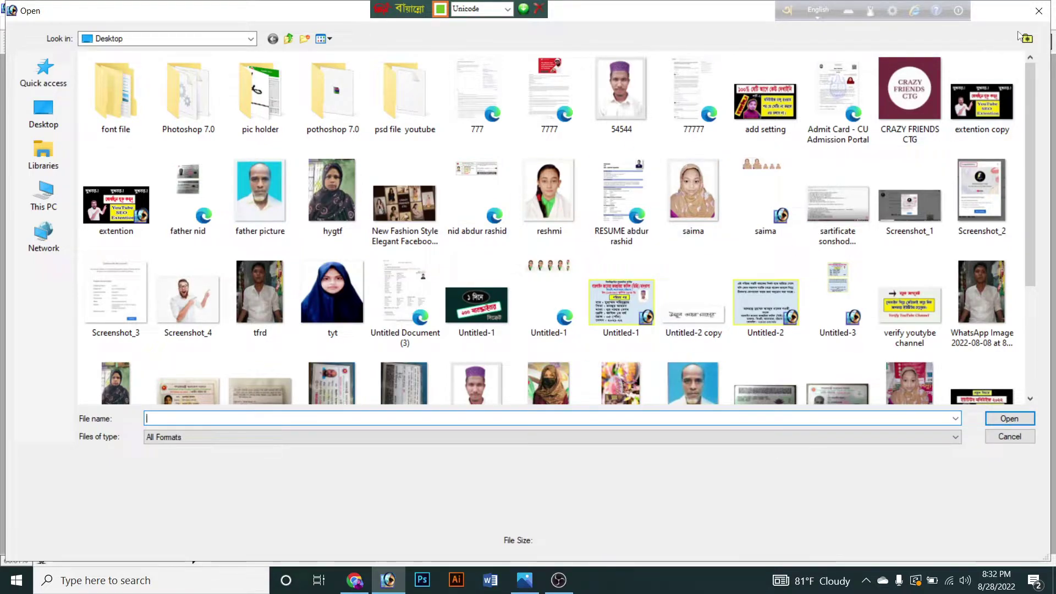
click(1046, 19)
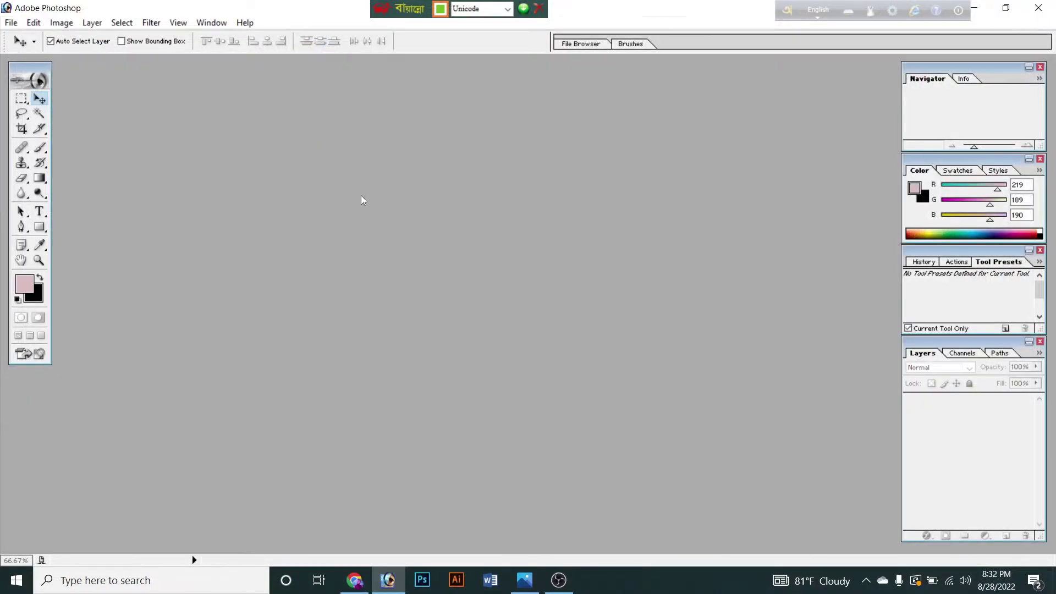
- Open the portrait photo "WhatsApp Image 2022-08-23 at 9.22.55 PM" from the Desktop folder
double_click(346, 235)
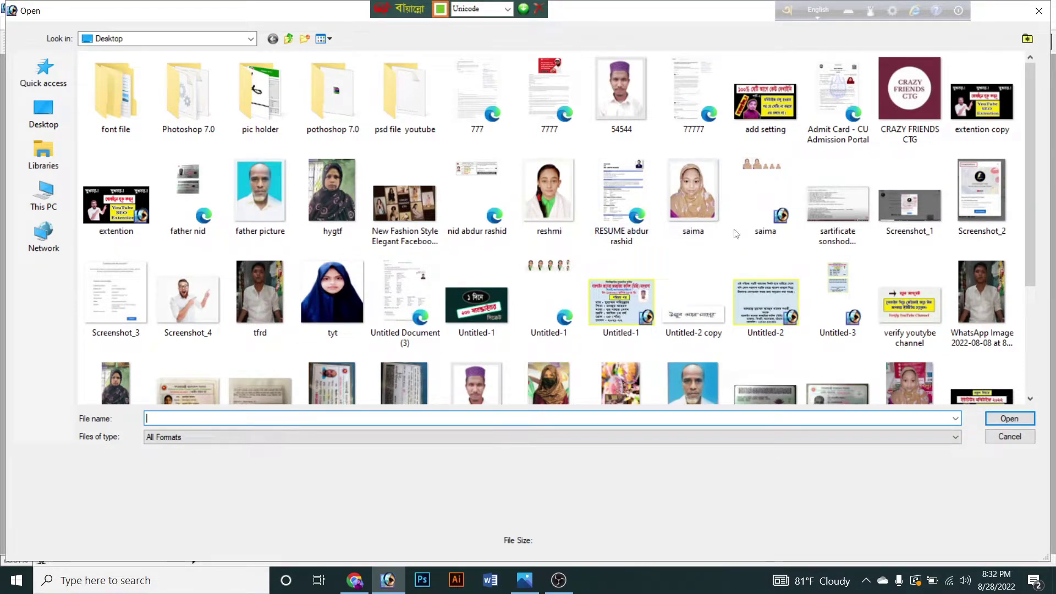
scroll(1015, 309, down, 1)
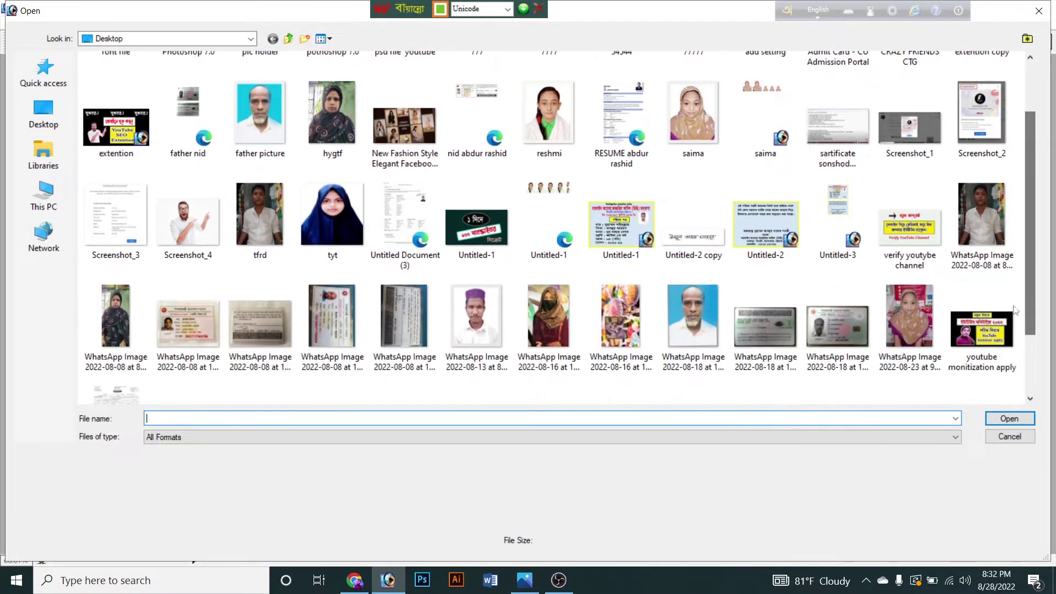
click(909, 321)
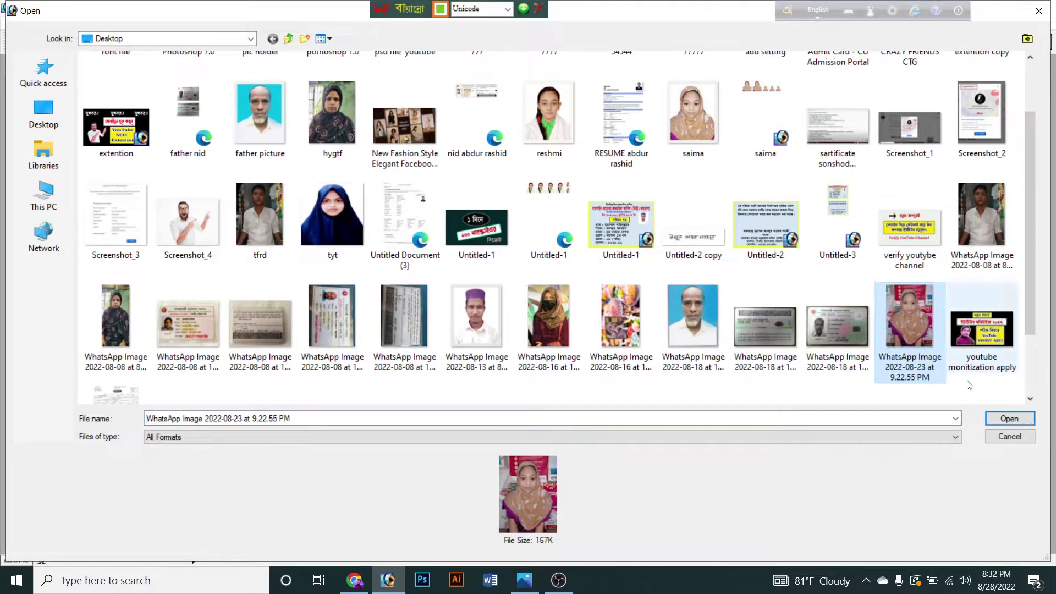
click(1001, 420)
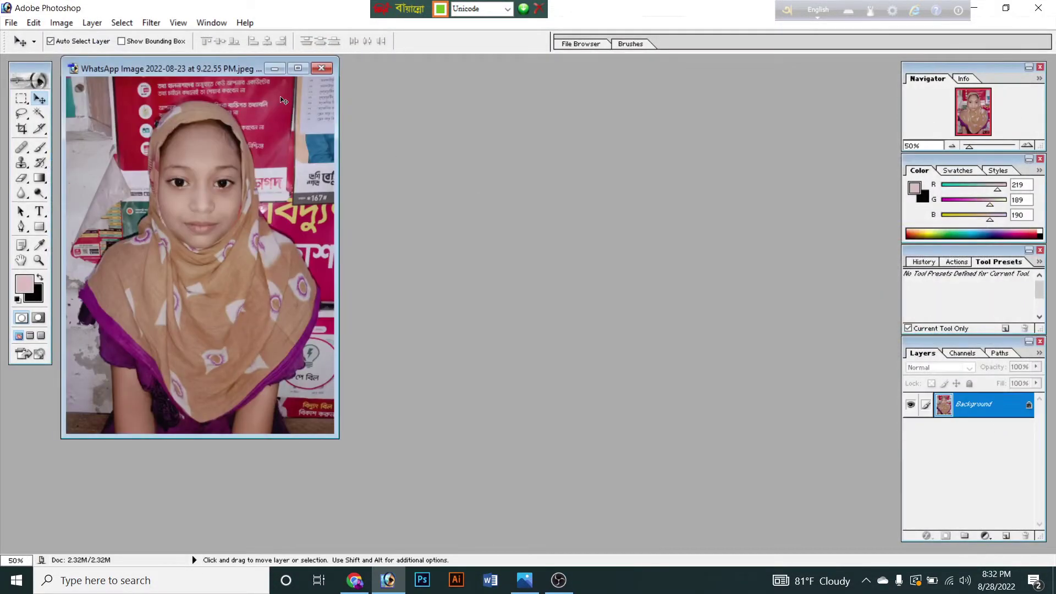
- Move the photo's document window toward the middle of the workspace and enlarge it to leave a margin around the image
drag(229, 71, 448, 113)
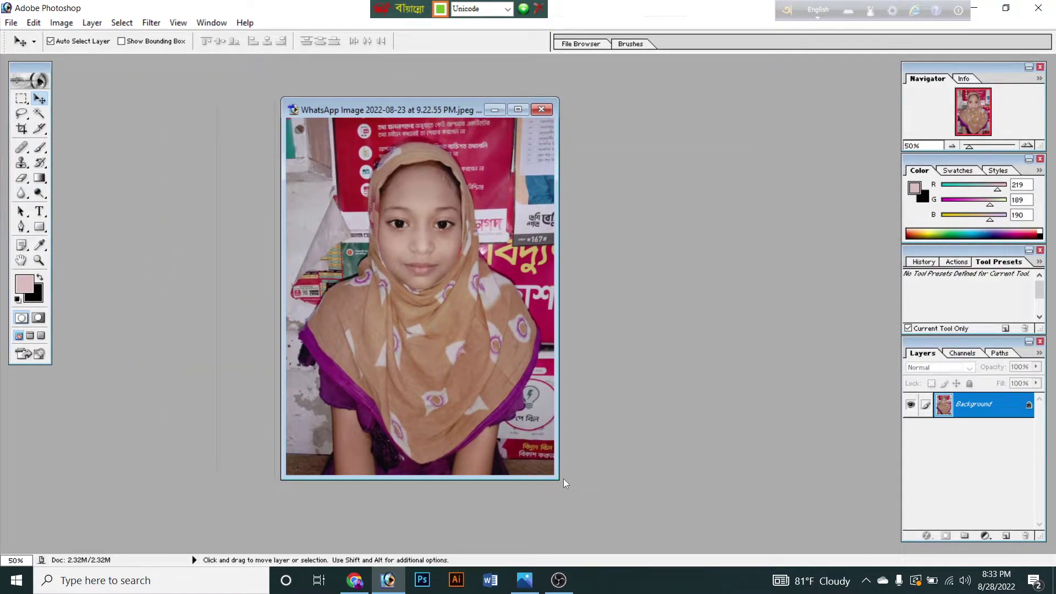
drag(560, 478, 654, 530)
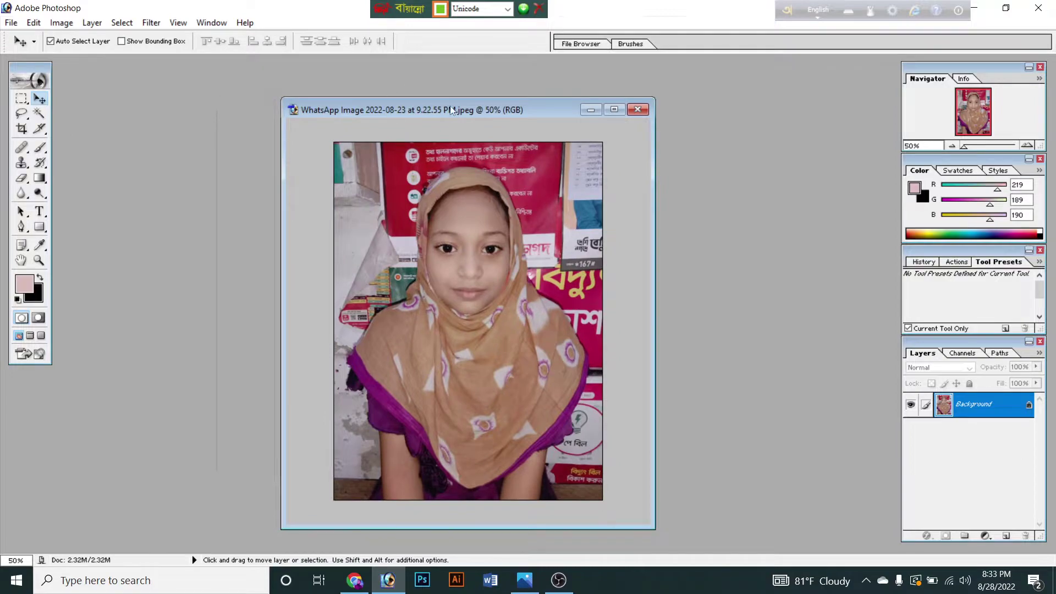
drag(532, 110, 512, 83)
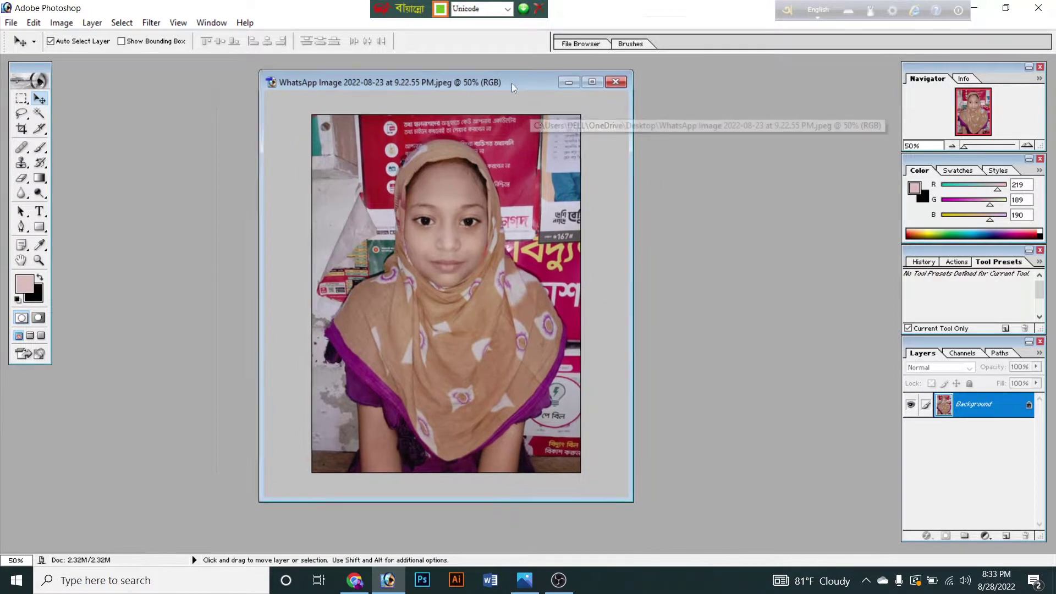
- Crop the photo around the girl's head and shoulders to 1.5 in wide by 1.9 in high at 300 pixels/inch
click(22, 129)
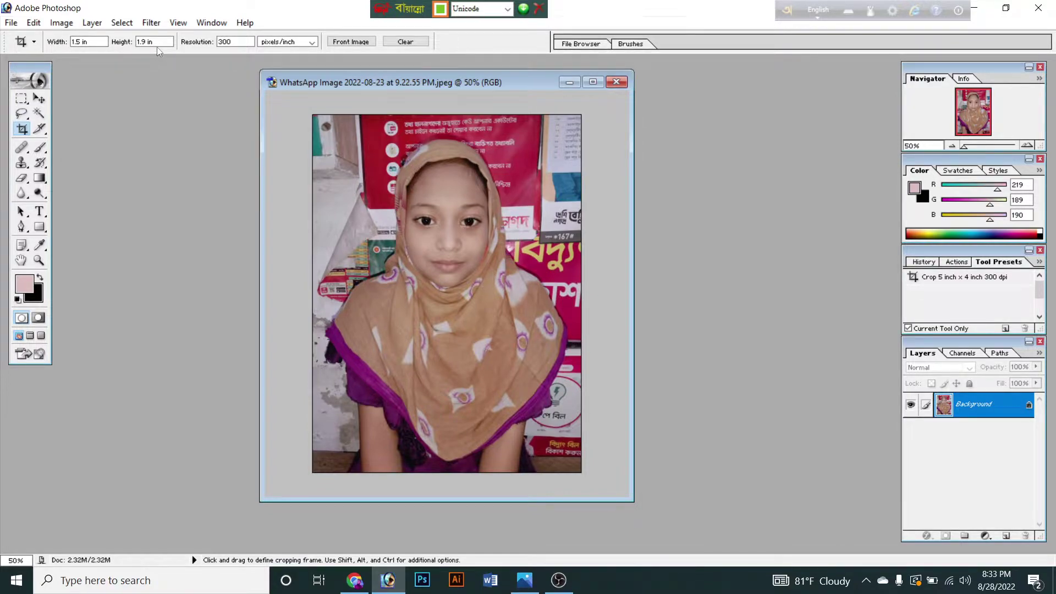
double_click(220, 42)
click(22, 129)
drag(356, 131, 587, 382)
drag(478, 347, 487, 345)
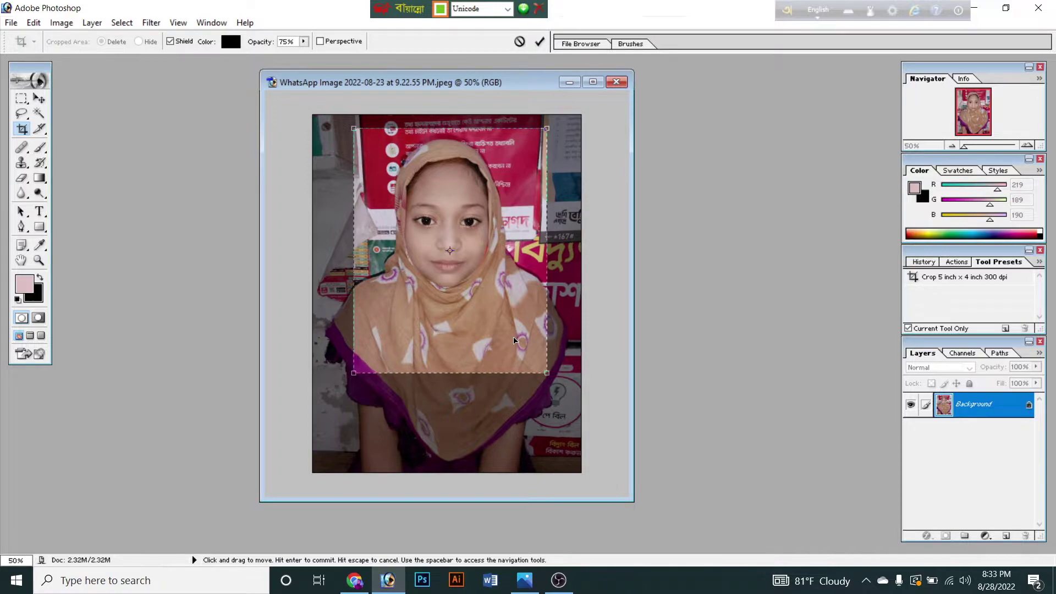
key(Return)
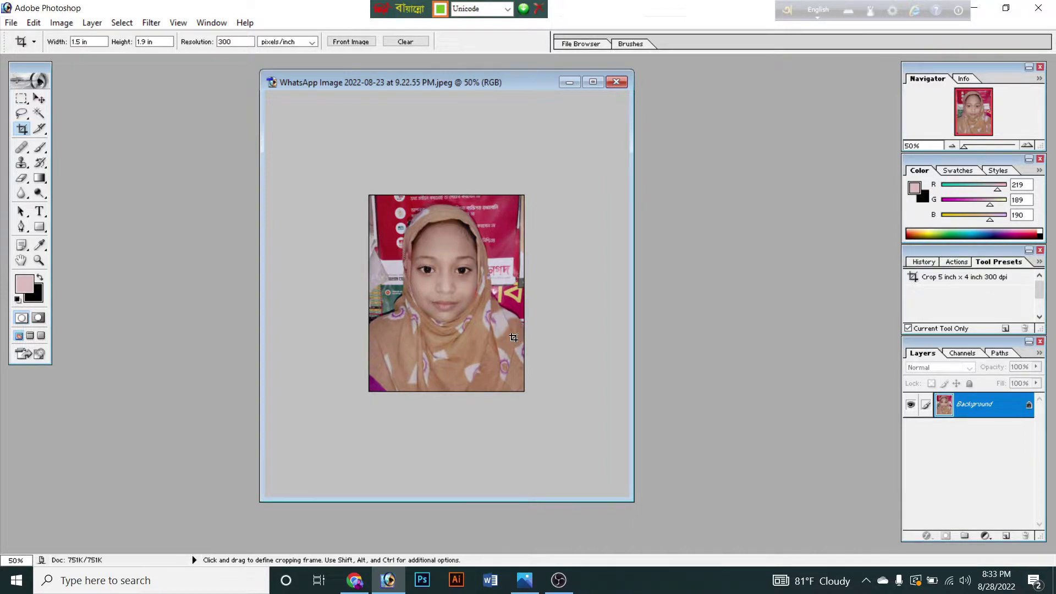
scroll(496, 327, down, 1)
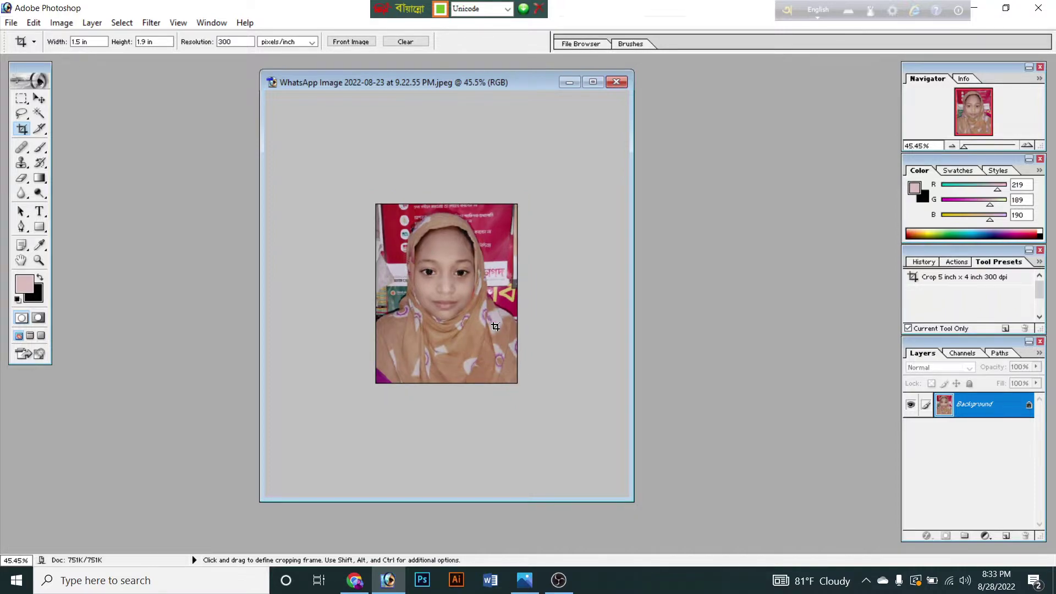
scroll(496, 328, up, 3)
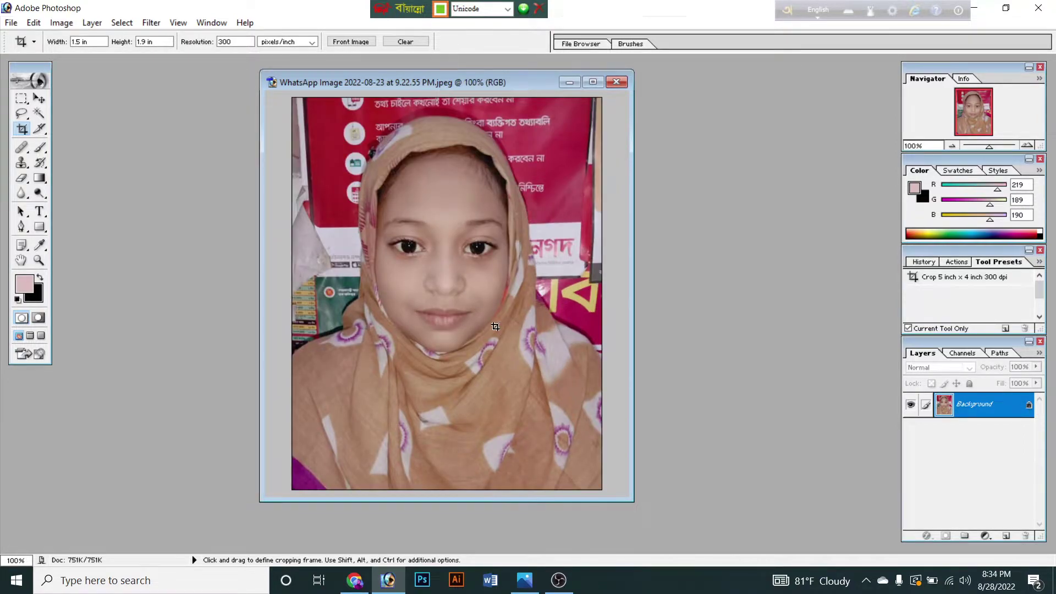
scroll(495, 327, down, 2)
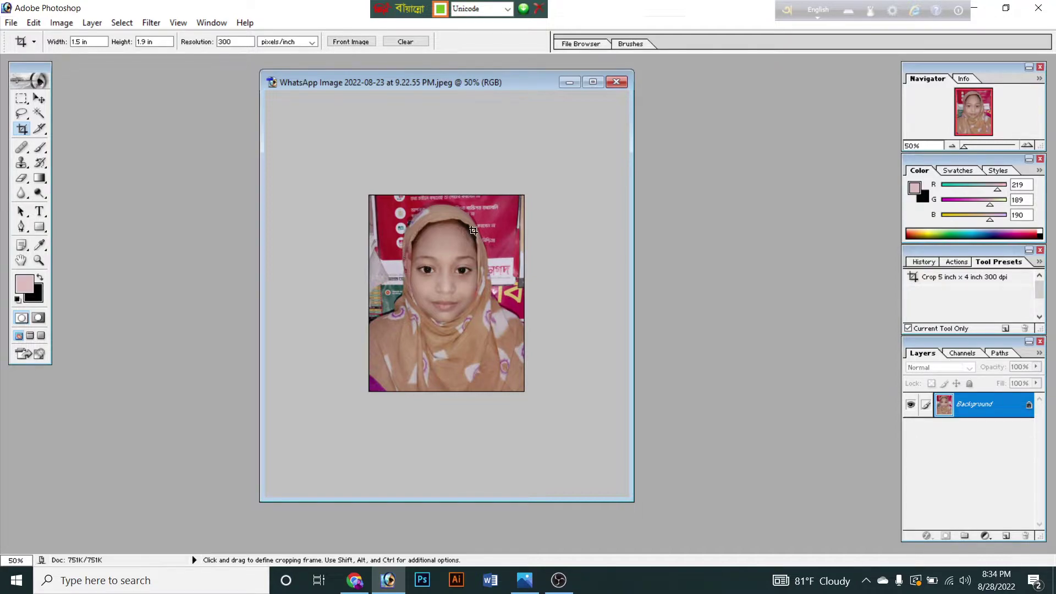
scroll(476, 233, up, 1)
scroll(476, 233, up, 1)
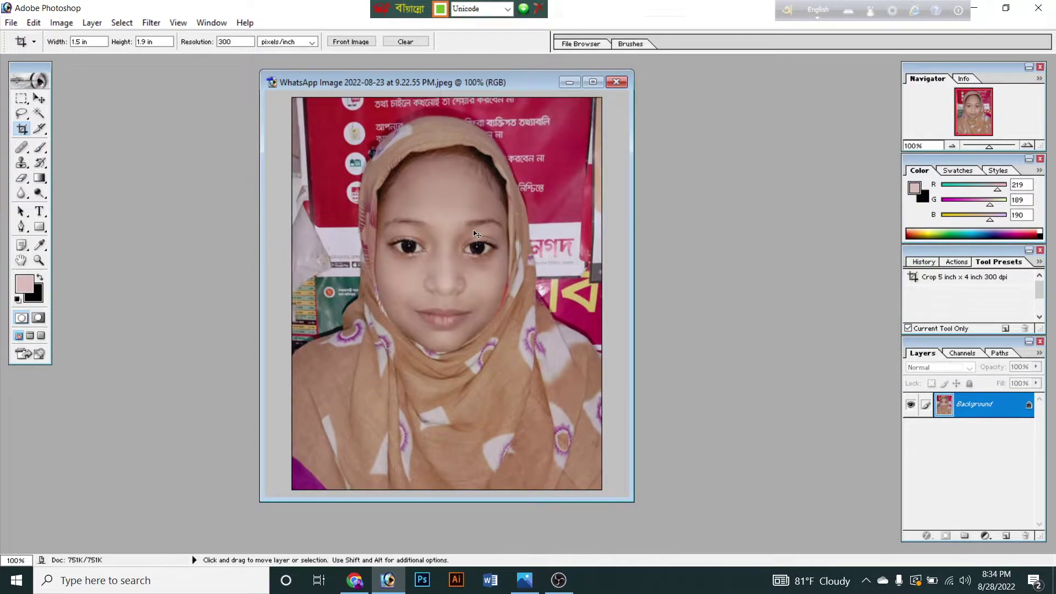
scroll(474, 231, down, 2)
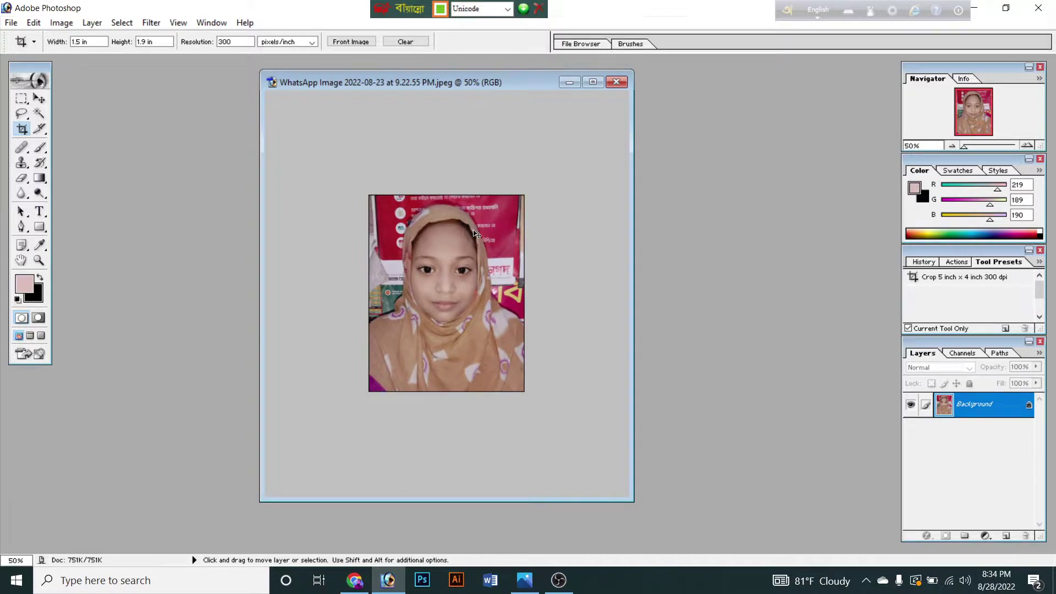
scroll(476, 234, up, 1)
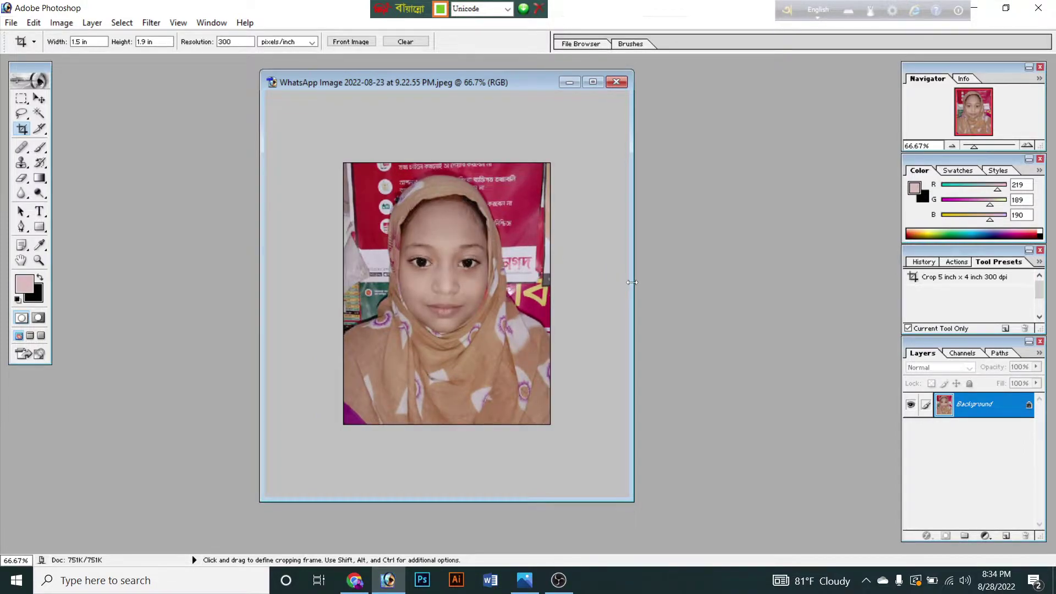
- Widen the document window and start a Pen tool shape at the photo's left edge, where the shoulder begins
drag(631, 282, 782, 293)
scroll(781, 293, up, 1)
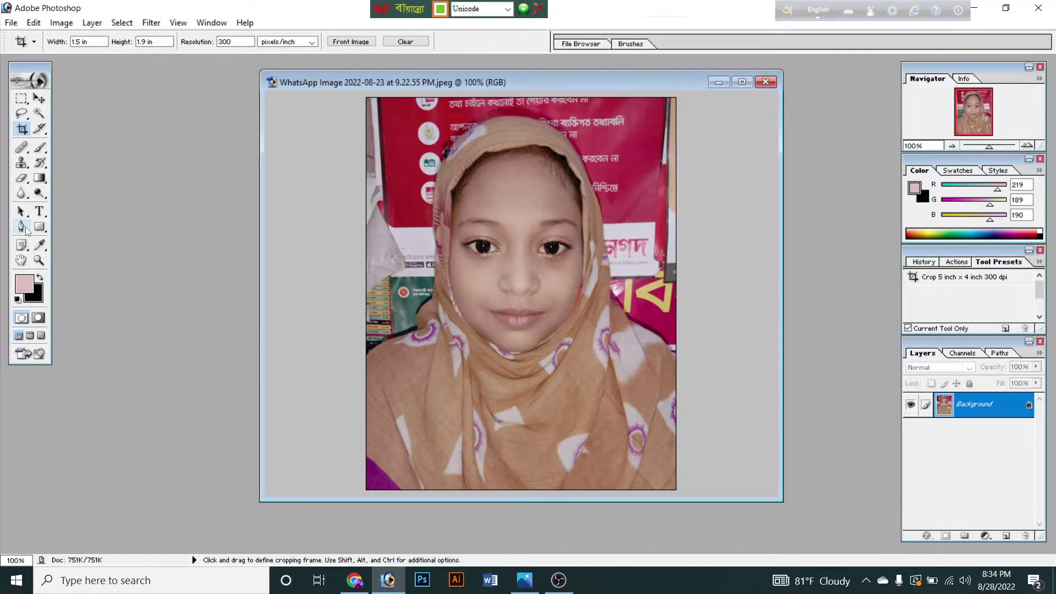
click(26, 226)
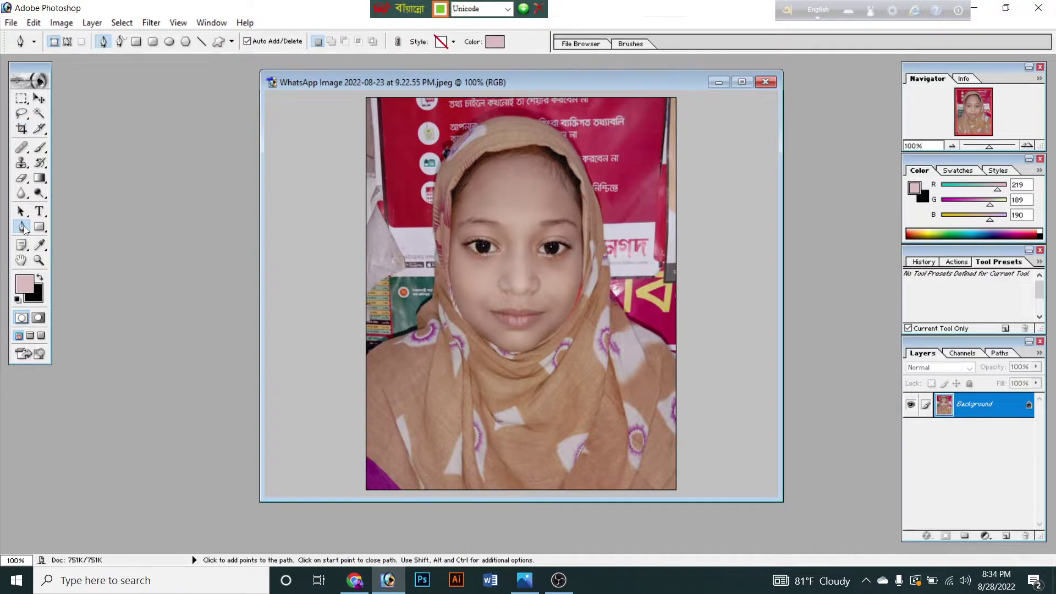
click(366, 360)
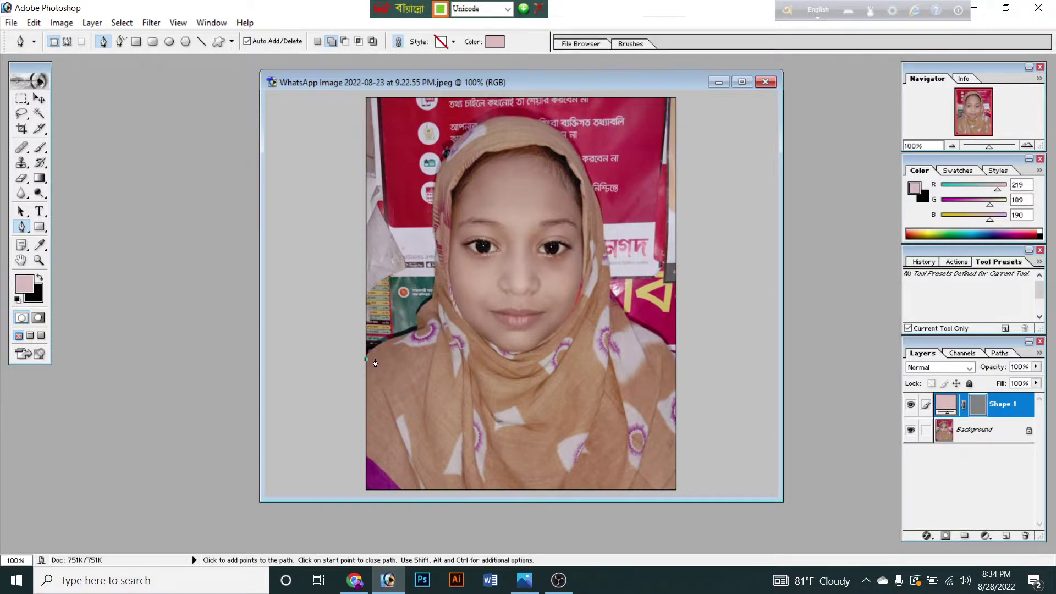
click(421, 331)
click(433, 299)
click(437, 282)
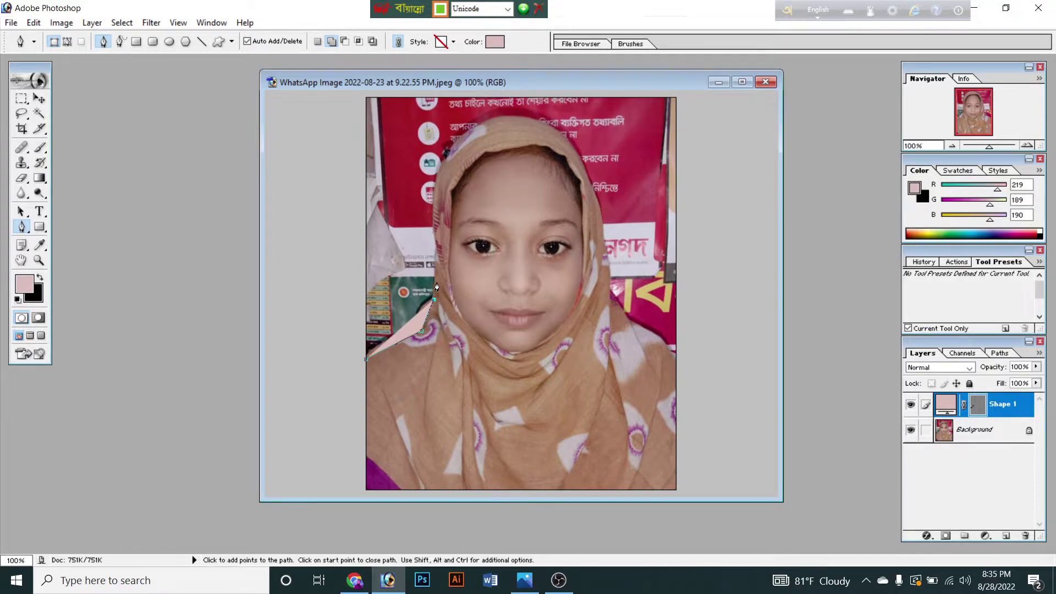
click(435, 249)
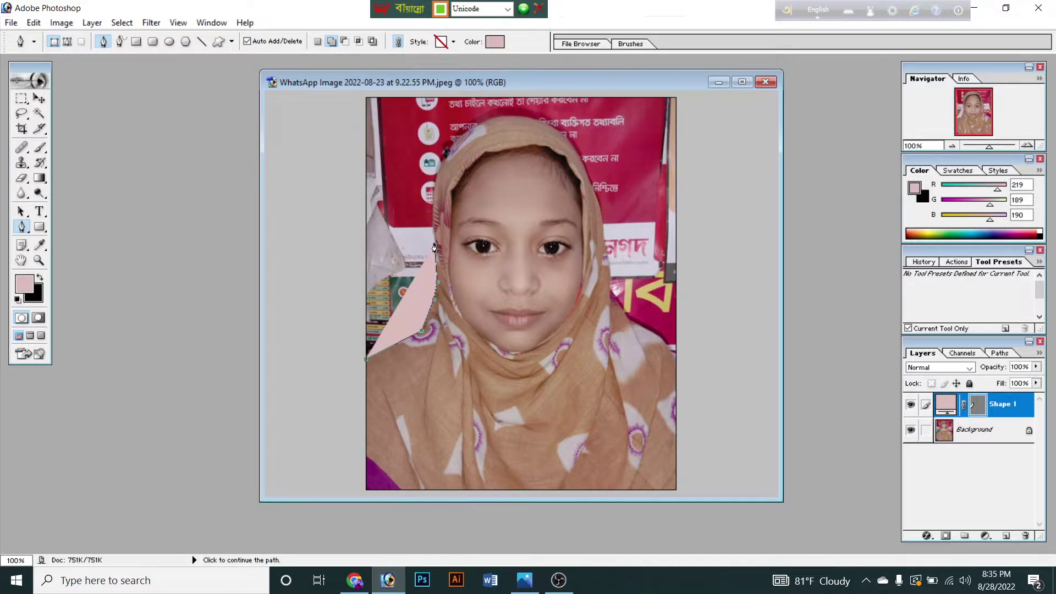
key(ctrl+z)
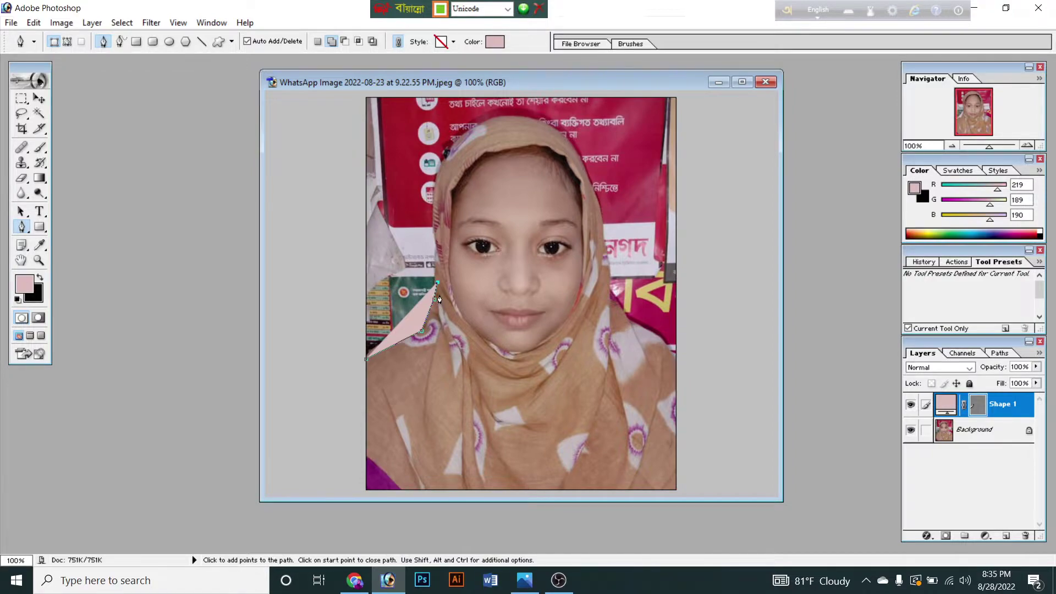
key(ctrl+z)
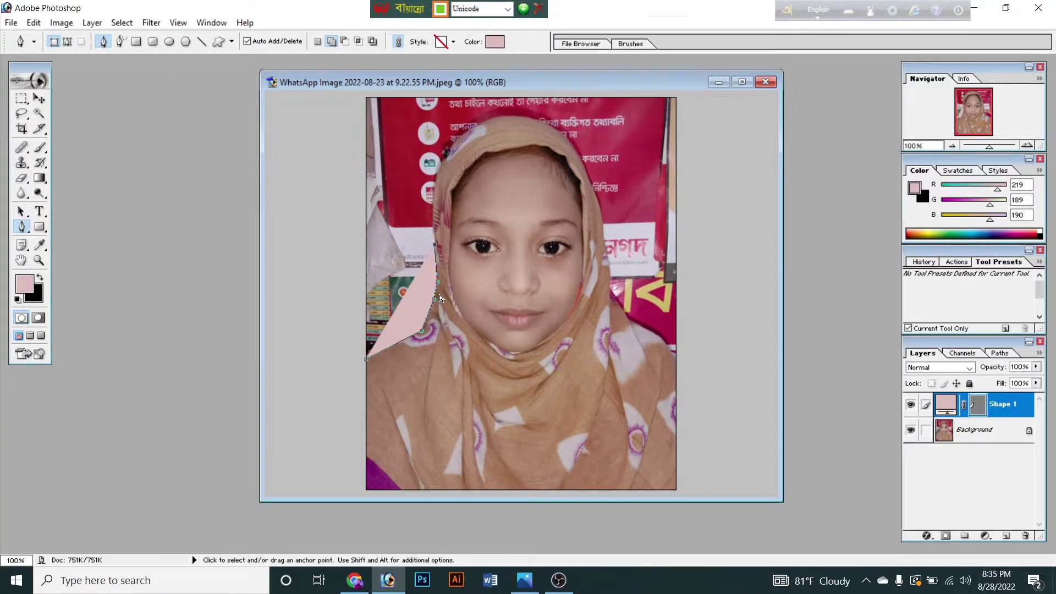
key(ctrl+z)
key(ctrl+z)
key(ctrl+z)
key(ctrl+z)
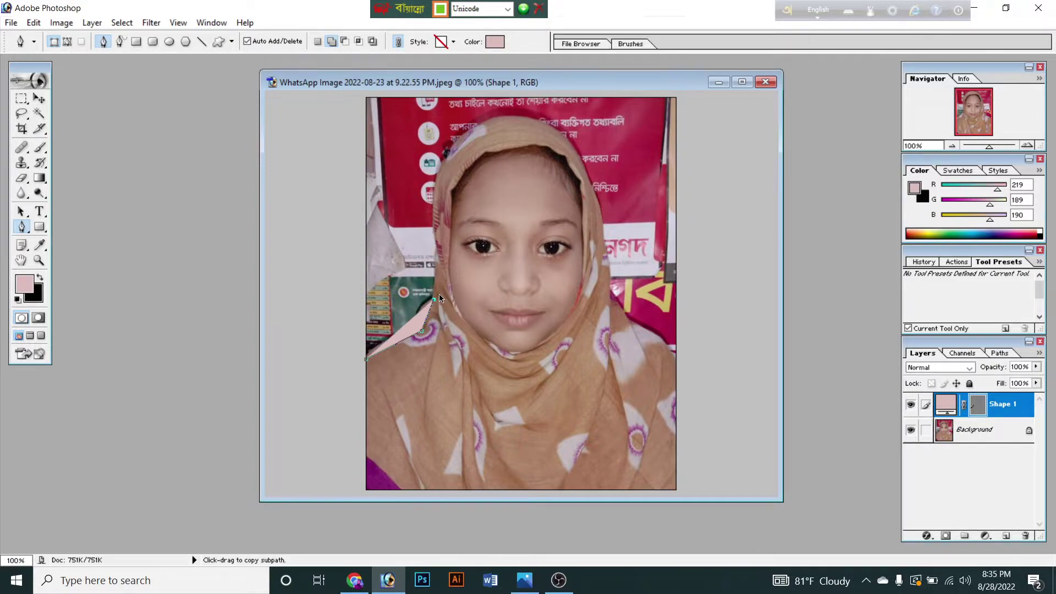
key(ctrl+z)
key(ctrl+z)
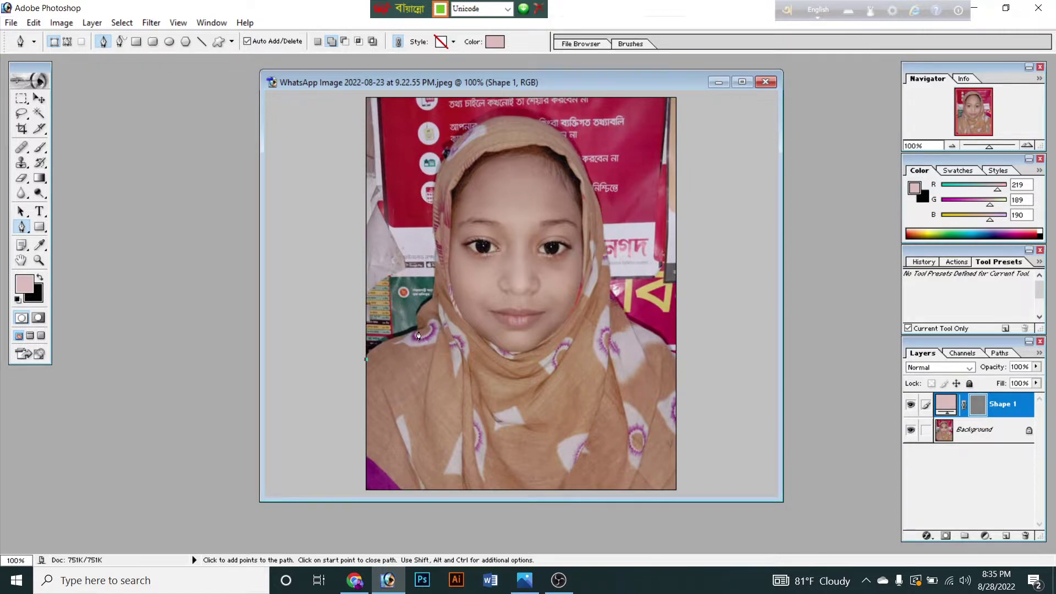
- Trace the left shoulder with curved Pen segments and corner points, continuing up the scarf's edge to eye level
drag(419, 332, 470, 320)
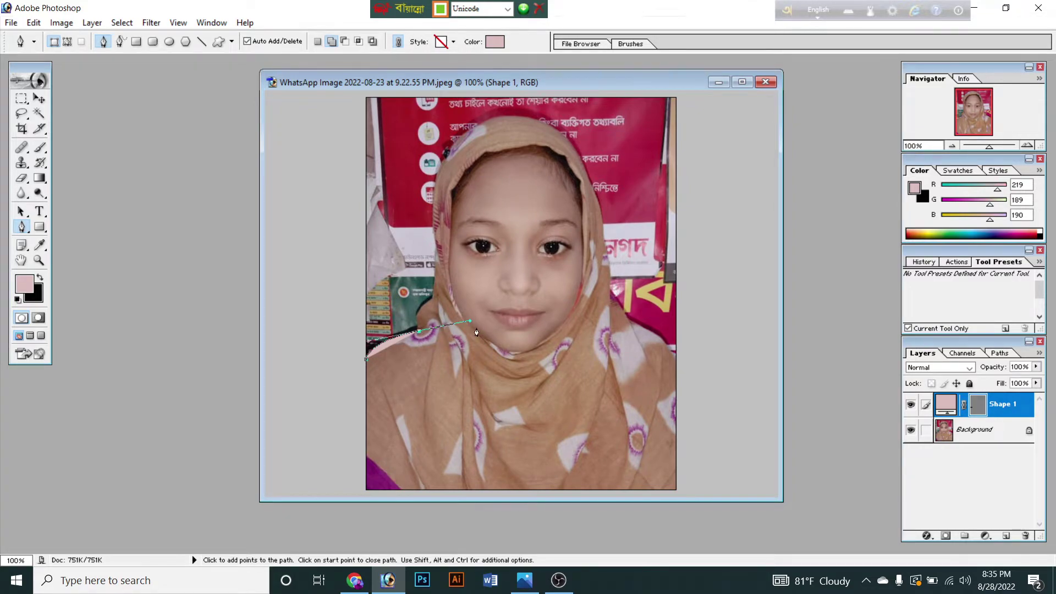
click(420, 335)
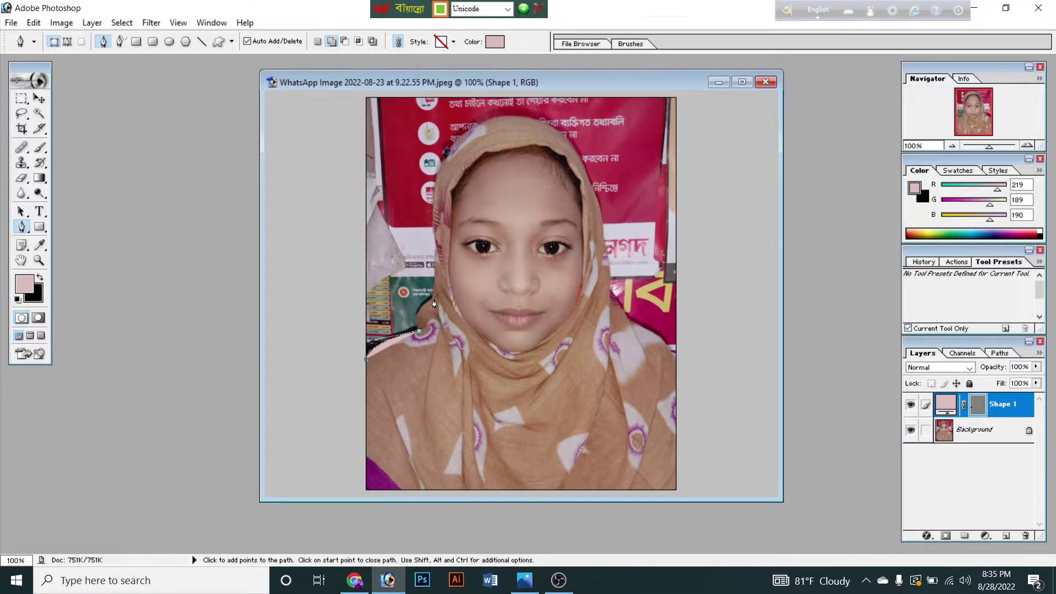
drag(434, 300, 457, 293)
drag(456, 293, 456, 293)
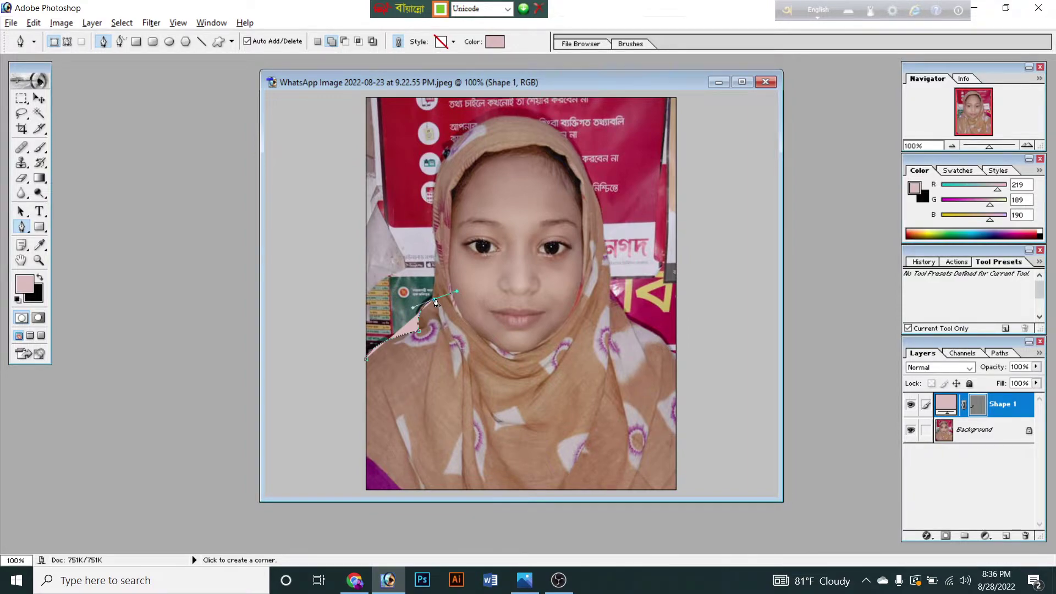
click(437, 272)
click(438, 246)
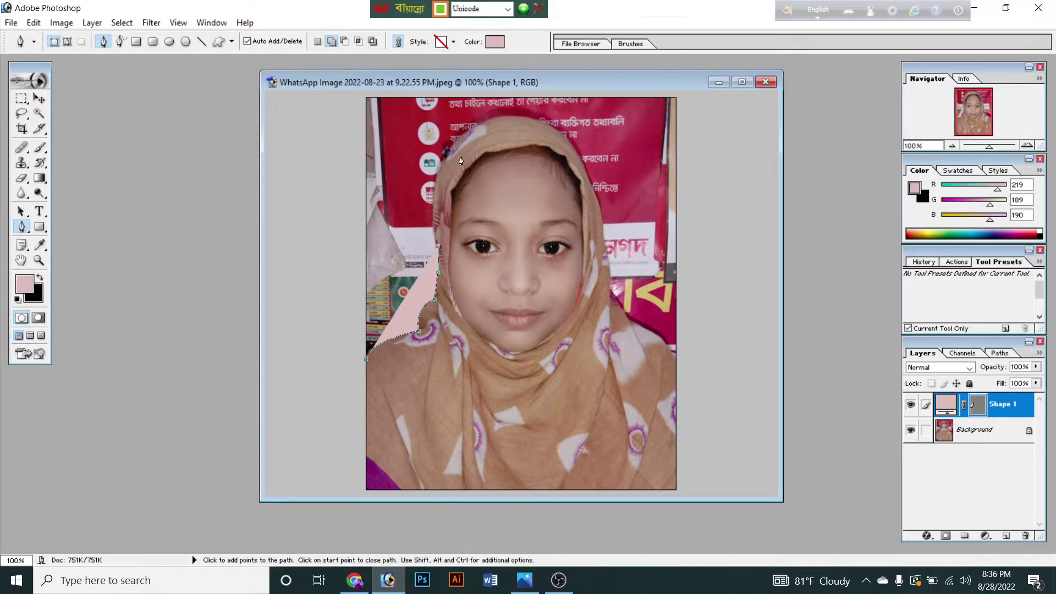
- Continue the Pen outline over the top of the headscarf and down its right side to eye level, with corner points between curves
click(471, 130)
drag(478, 132, 527, 102)
click(472, 131)
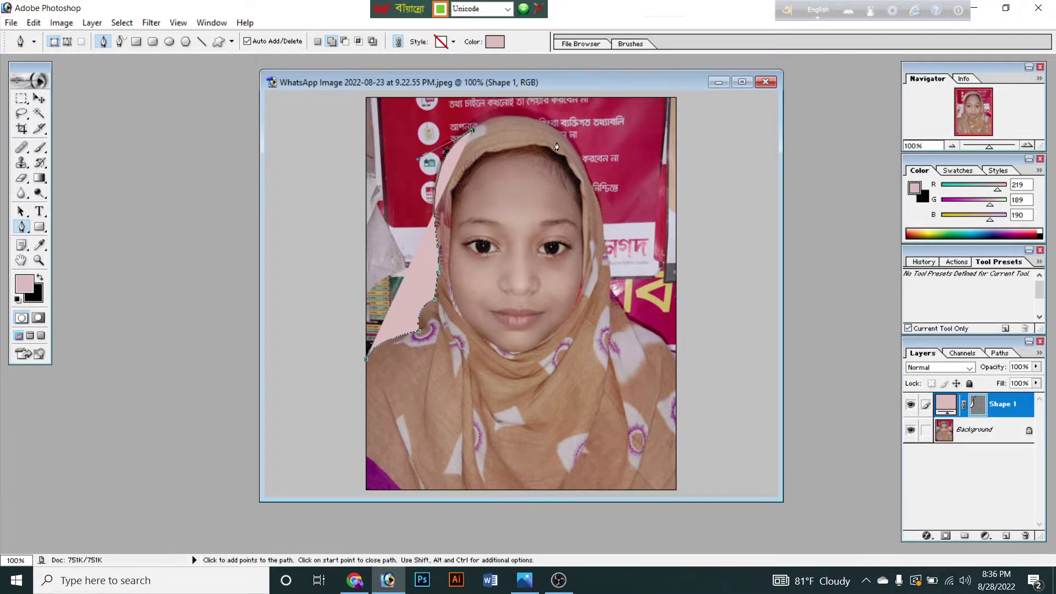
drag(583, 167, 618, 254)
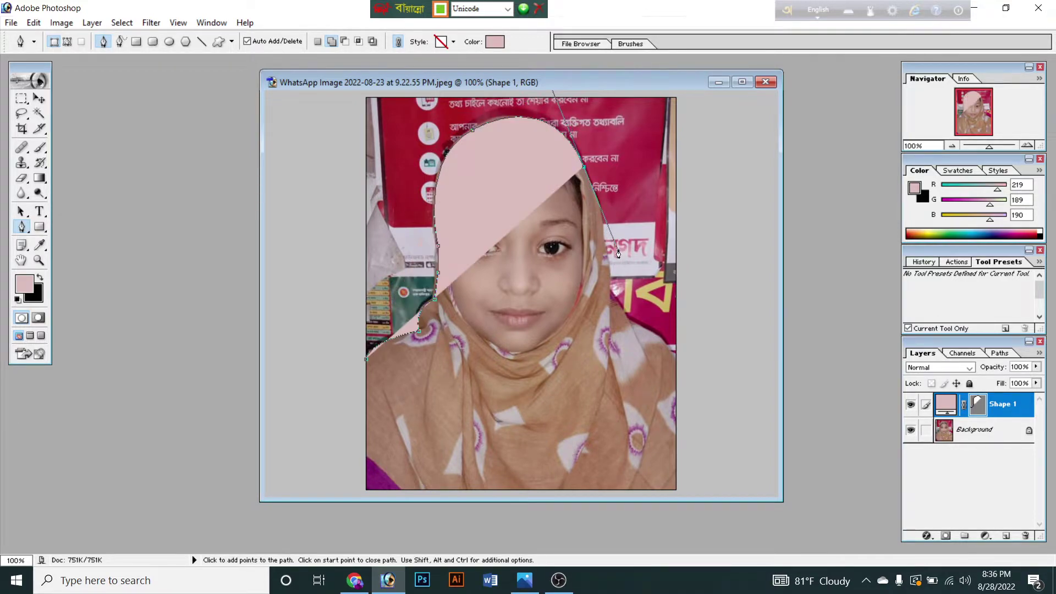
click(584, 167)
drag(601, 240, 596, 273)
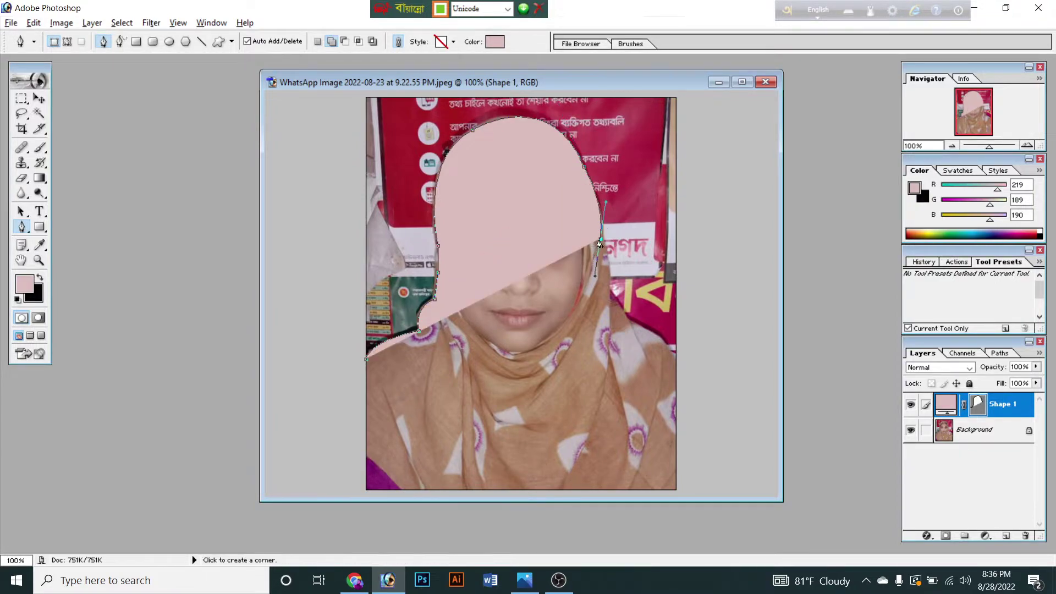
click(601, 241)
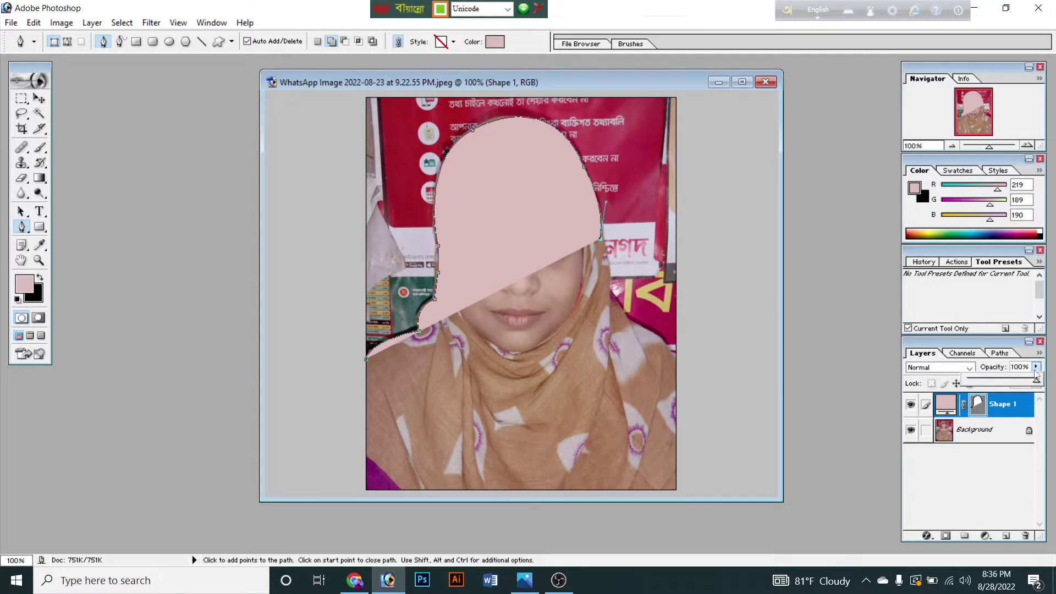
- Set the Shape 1 layer's opacity to 0% to reveal the photo under the outline
click(1036, 368)
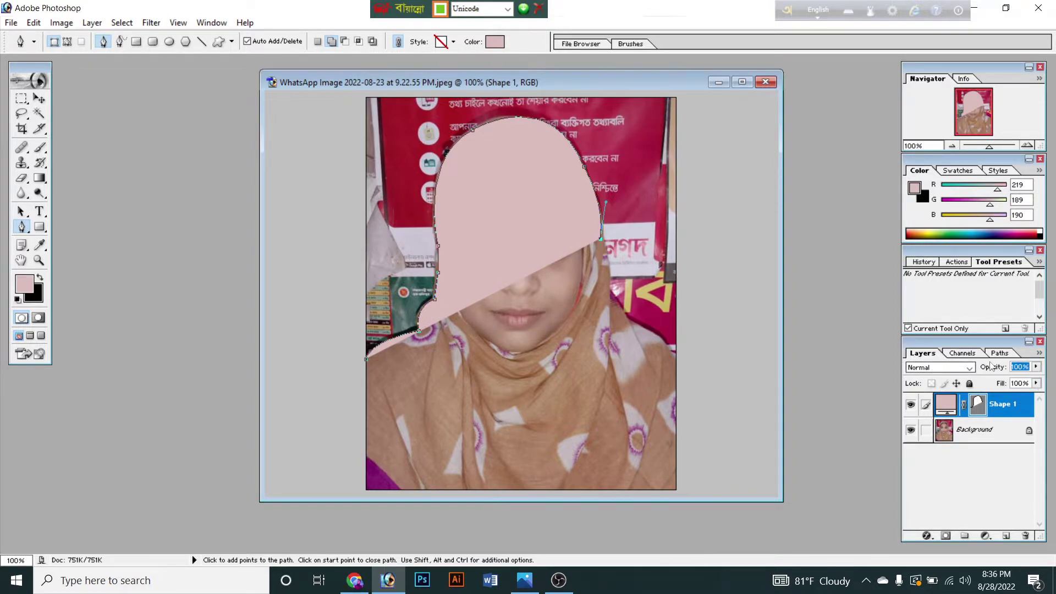
click(1036, 366)
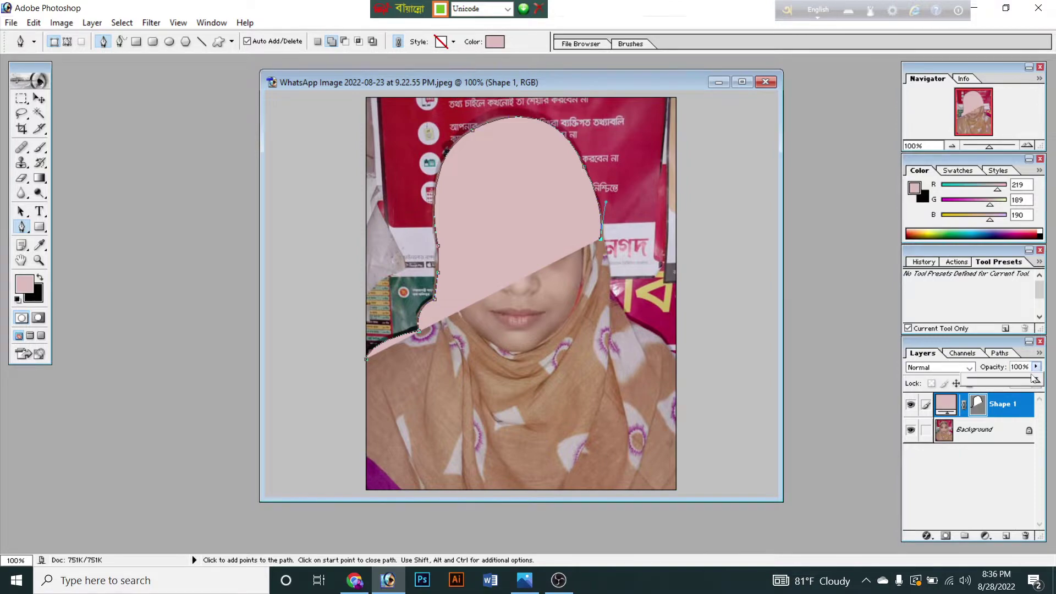
drag(1036, 382, 962, 383)
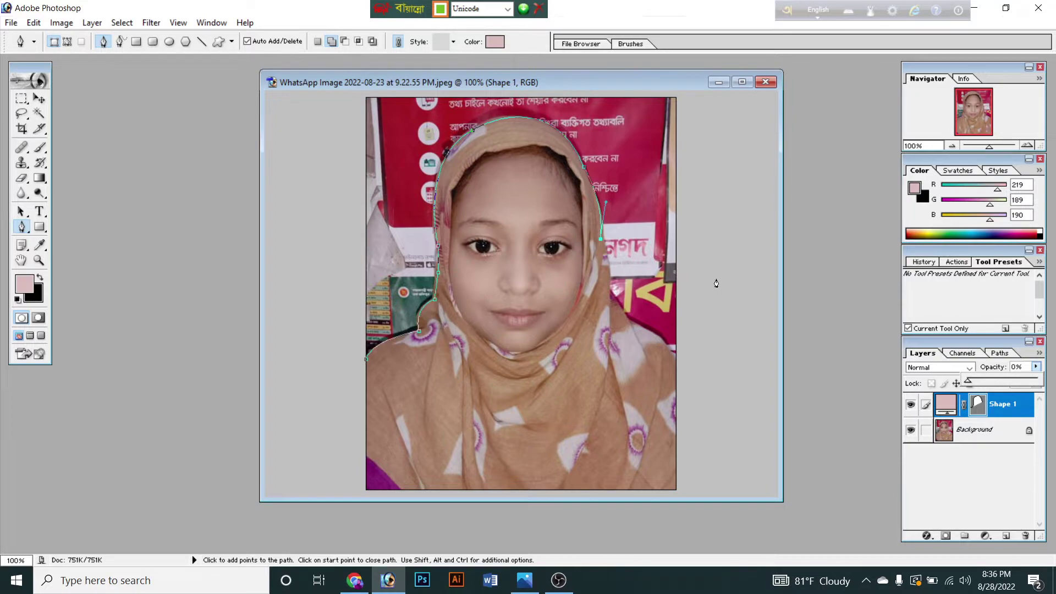
- Trace the scarf's right edge and the right shoulder with Pen curves, ending at the photo's right edge
click(603, 268)
drag(602, 271, 626, 339)
alt+click(625, 325)
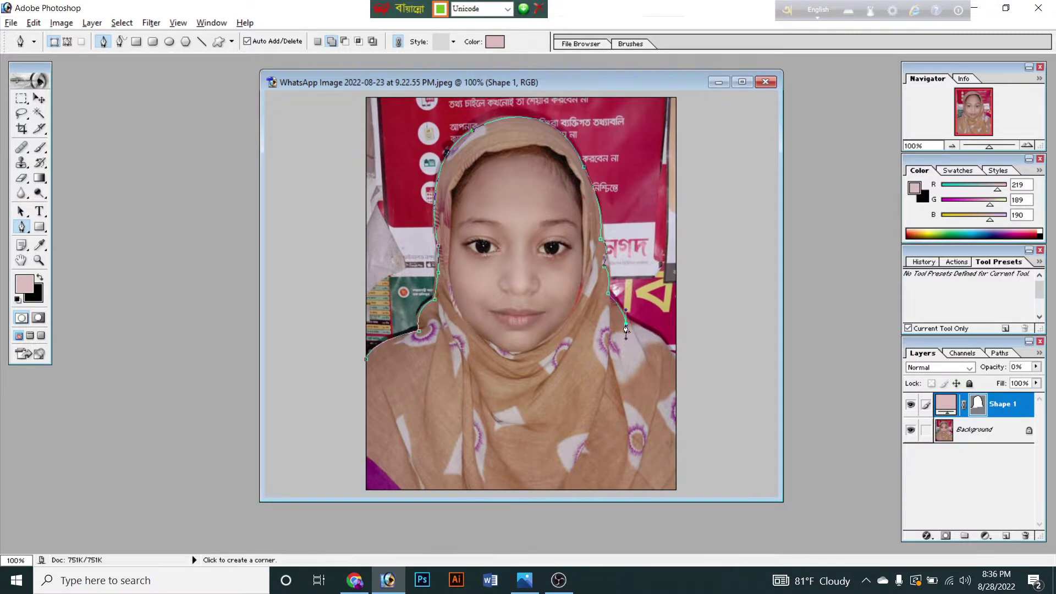
drag(675, 361, 681, 387)
alt+click(674, 362)
- Carry the path around the outside of the photo with straight segments and close it at the left shoulder's starting point
key(ctrl+minus)
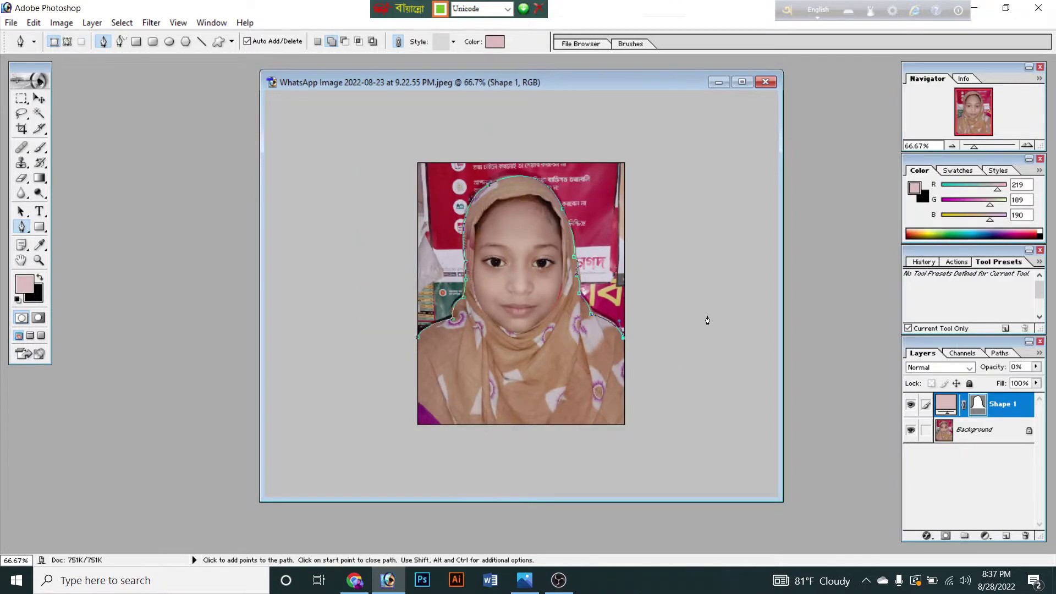
click(734, 306)
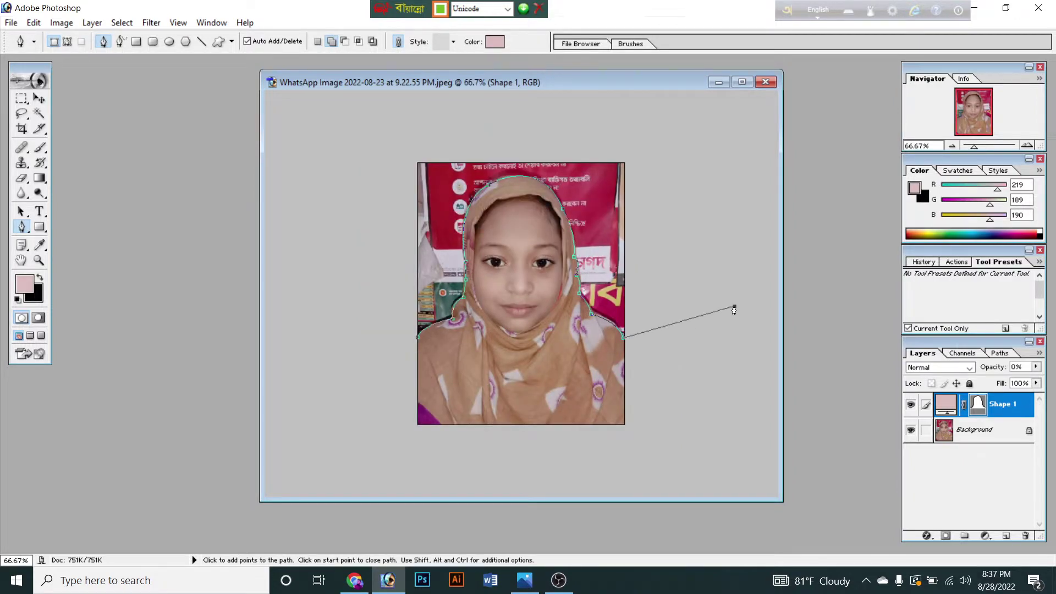
click(732, 176)
click(696, 134)
click(464, 123)
click(305, 148)
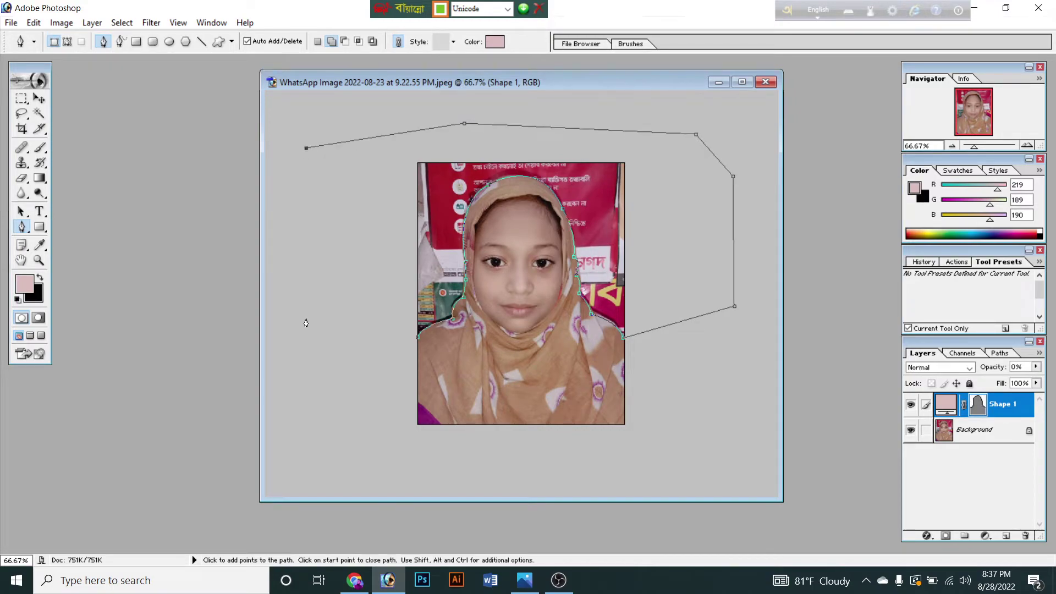
click(313, 388)
click(381, 387)
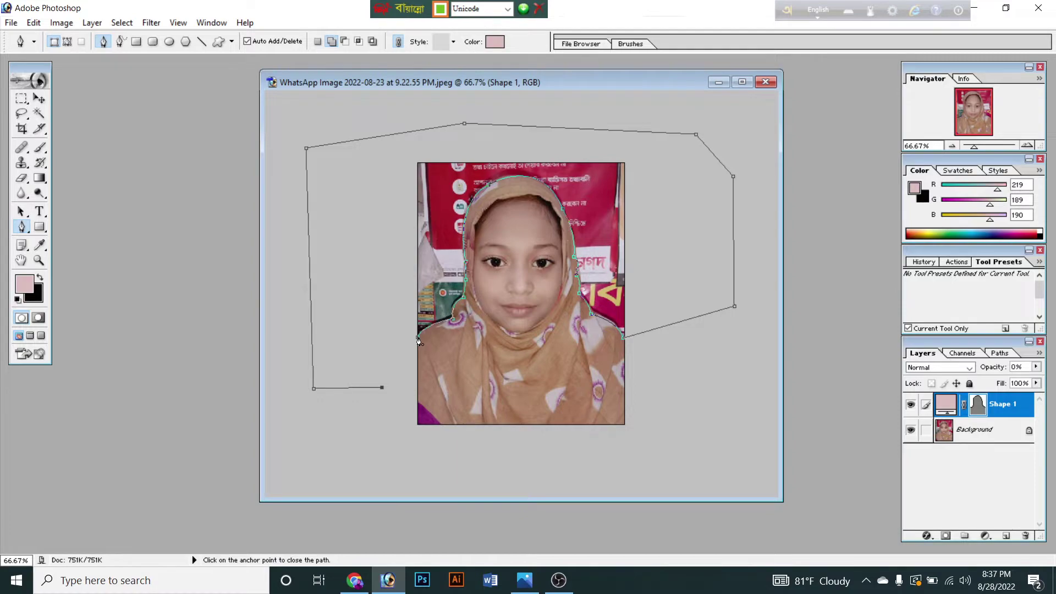
click(419, 342)
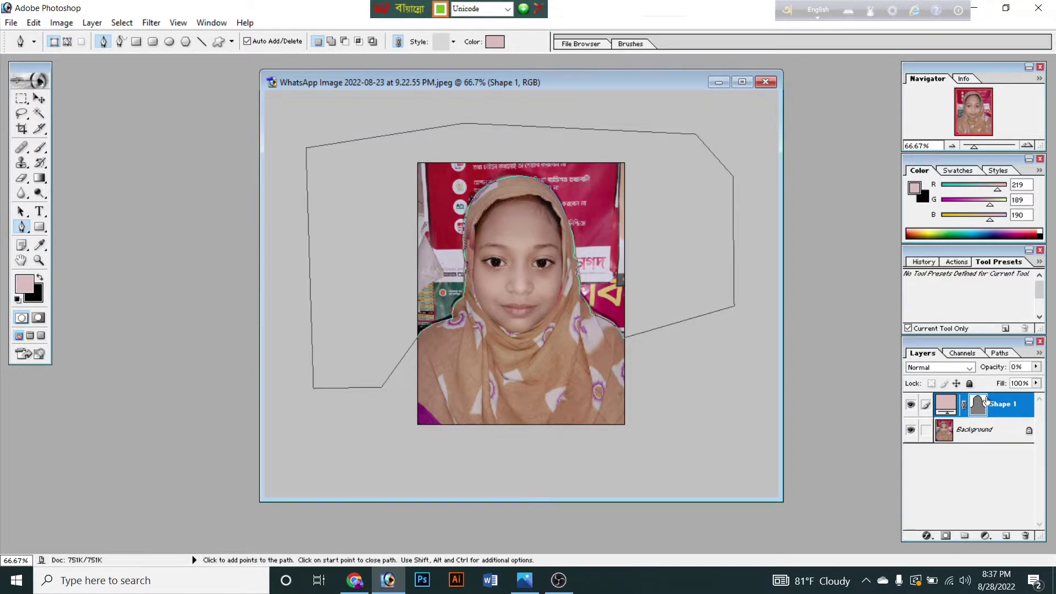
- Restore the Shape 1 layer's opacity to 100%
click(1036, 367)
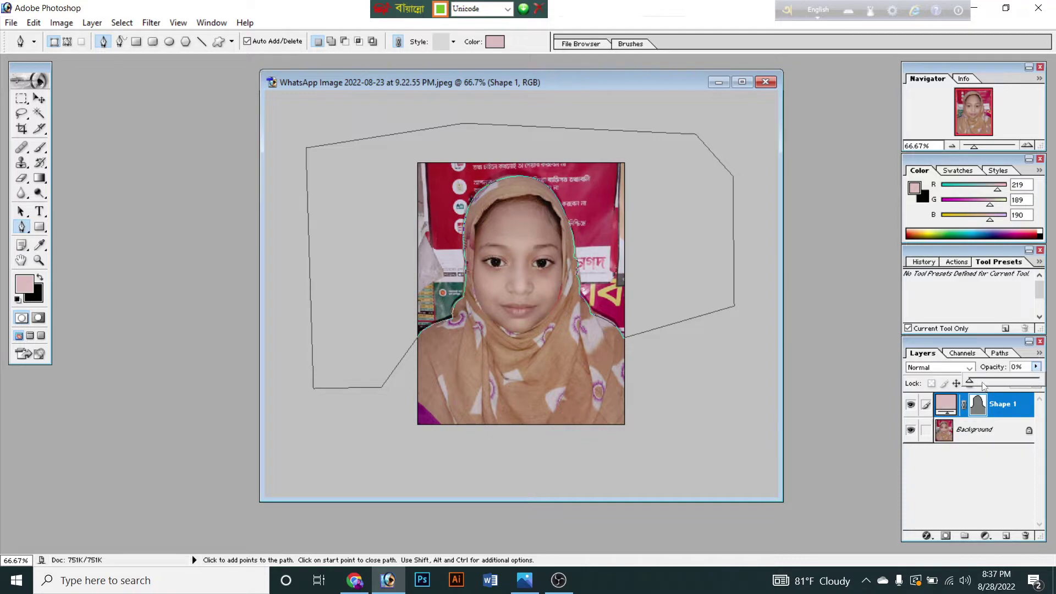
drag(968, 380, 1050, 391)
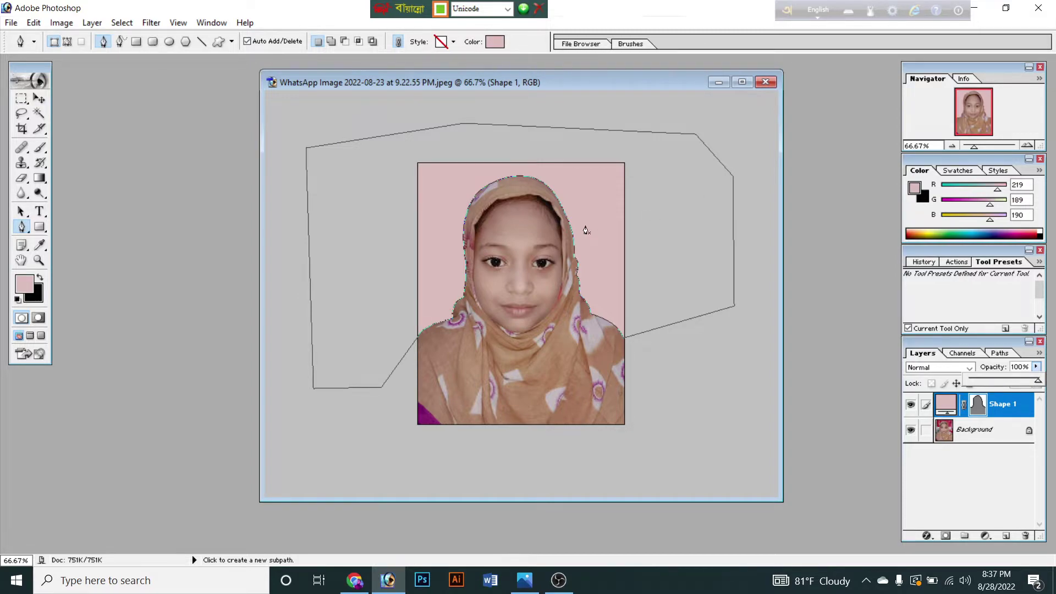
- Change the background shape's fill to dark green, #126F4B, after trying blue and lighter green shades
double_click(943, 404)
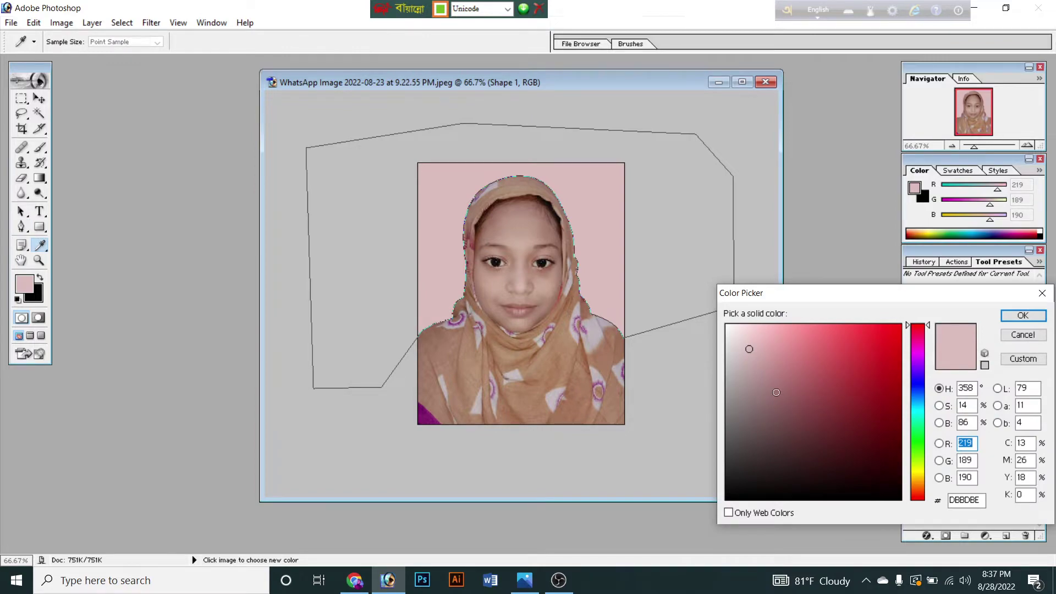
click(917, 379)
click(883, 366)
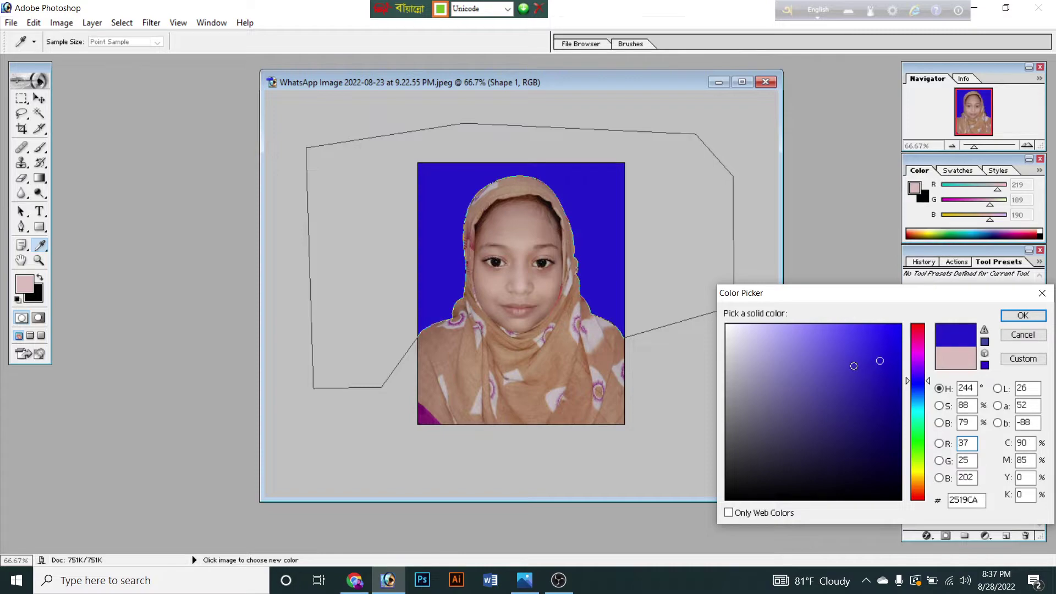
click(853, 366)
click(874, 357)
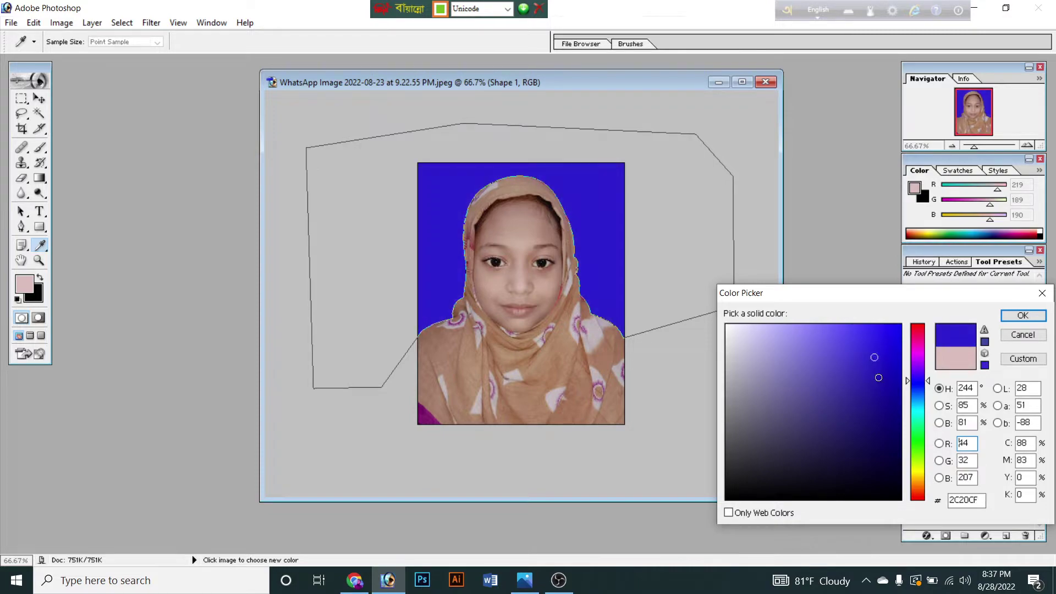
click(917, 440)
click(918, 423)
click(827, 361)
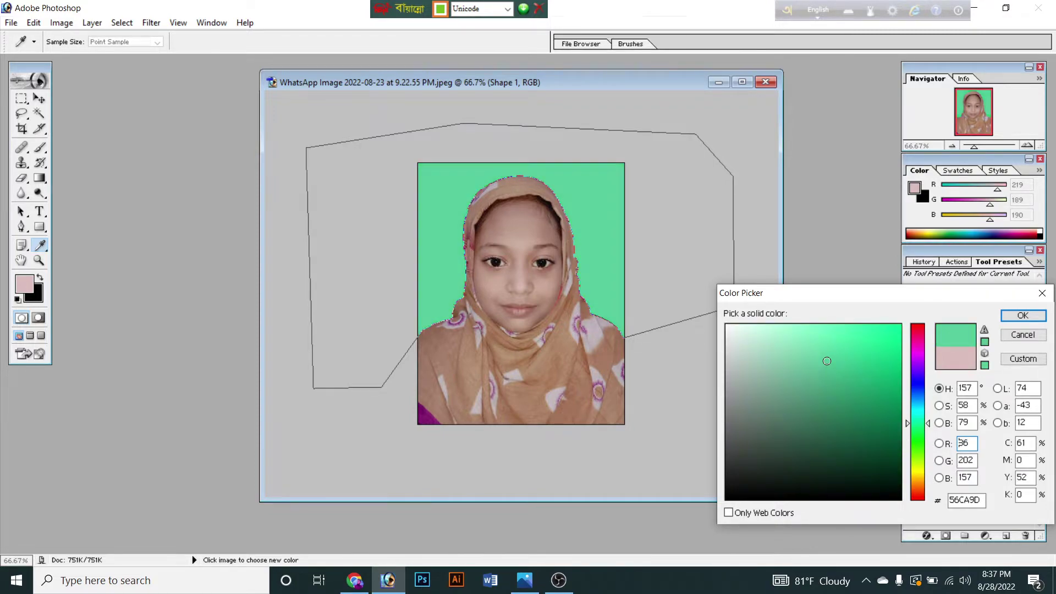
click(853, 405)
click(872, 423)
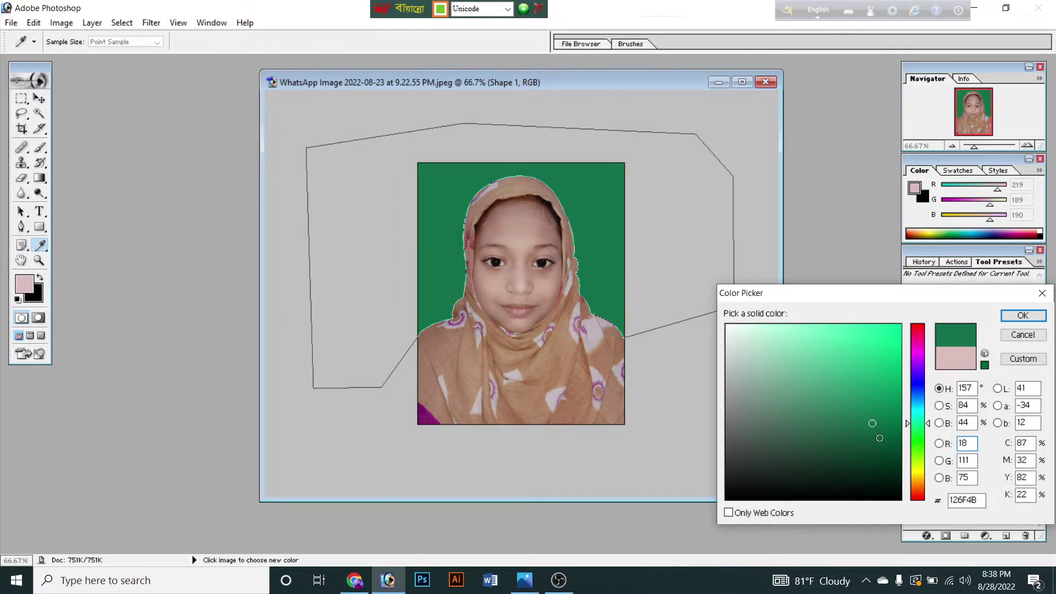
click(1036, 323)
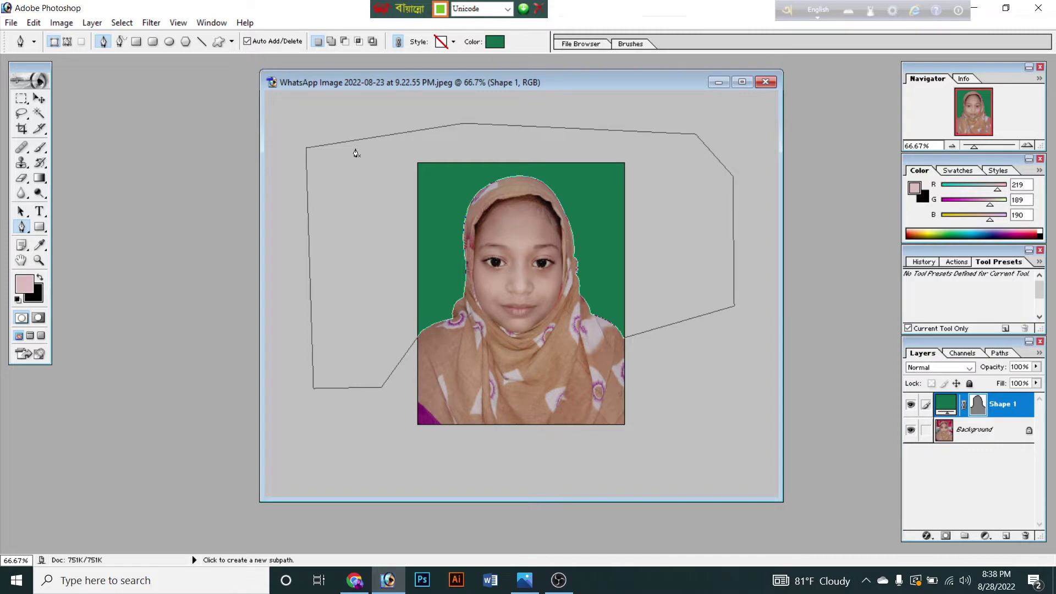
- Make a new anti-aliased selection from the shape's path with 0 pixels feather, and feather that selection by 2 pixels
right_click(604, 182)
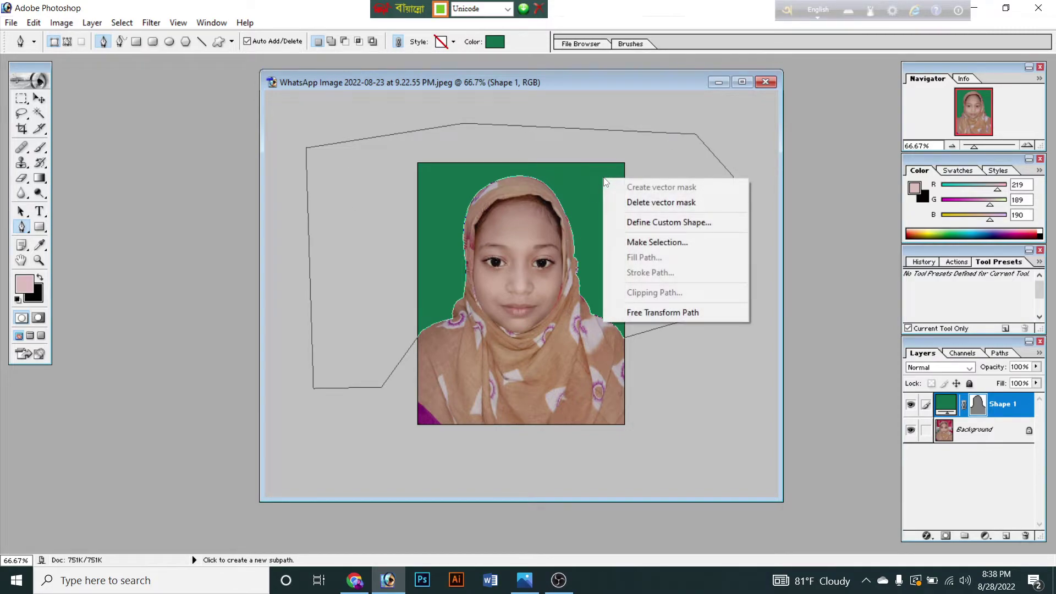
click(652, 243)
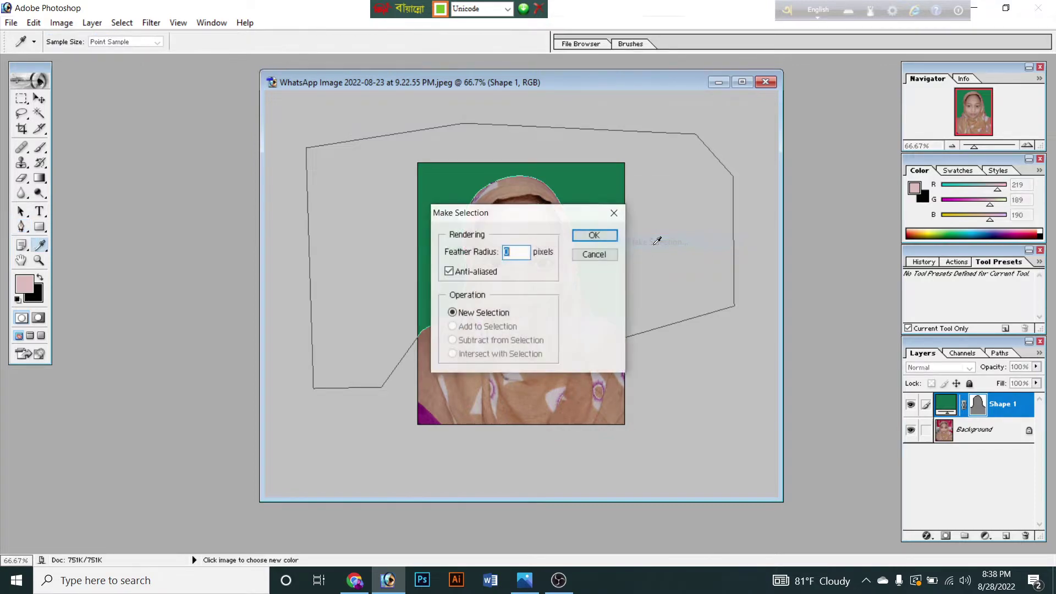
click(594, 236)
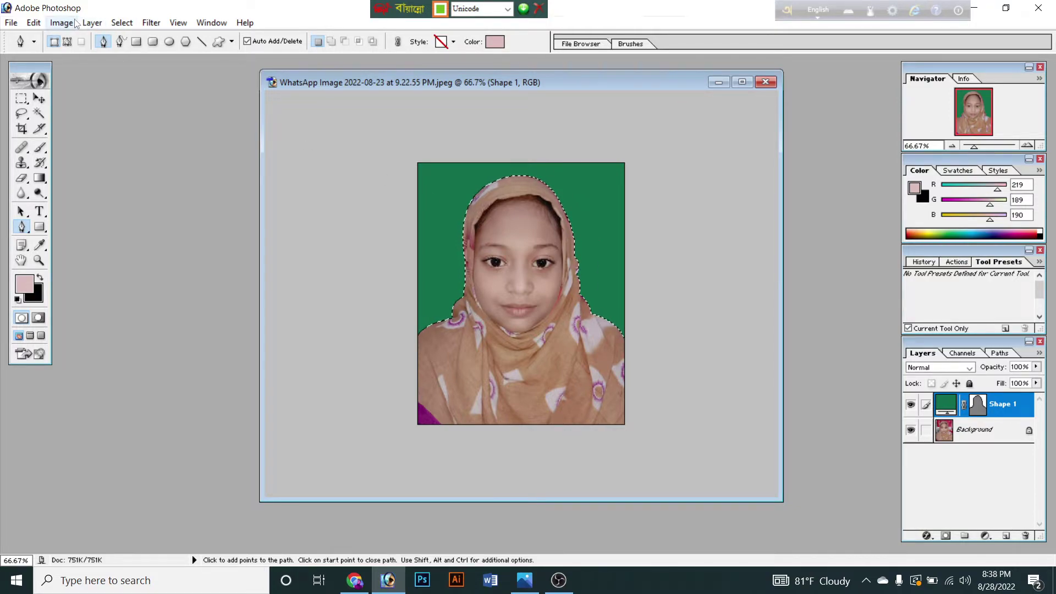
click(119, 23)
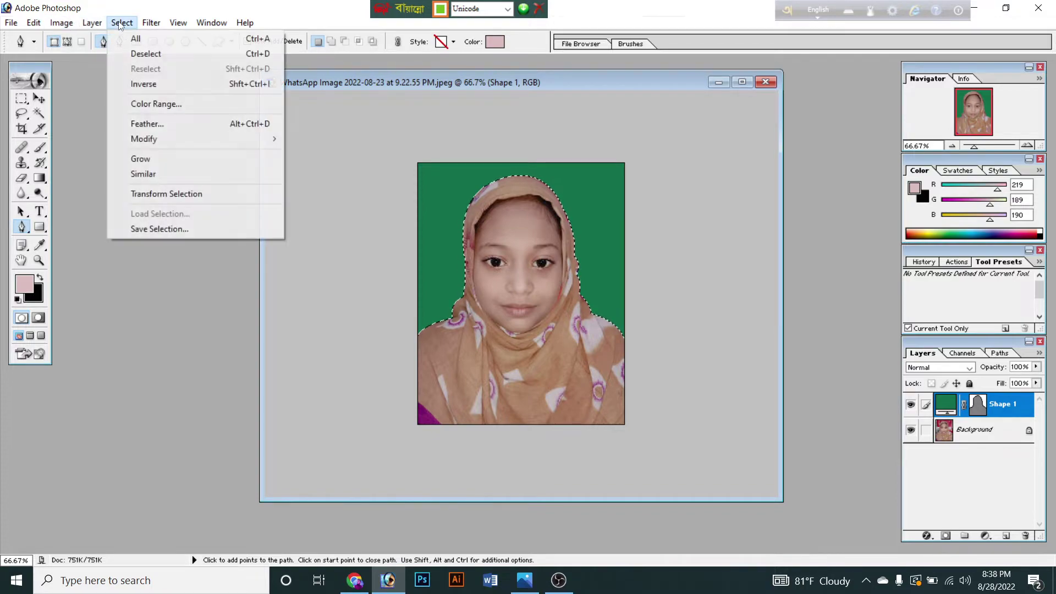
click(155, 125)
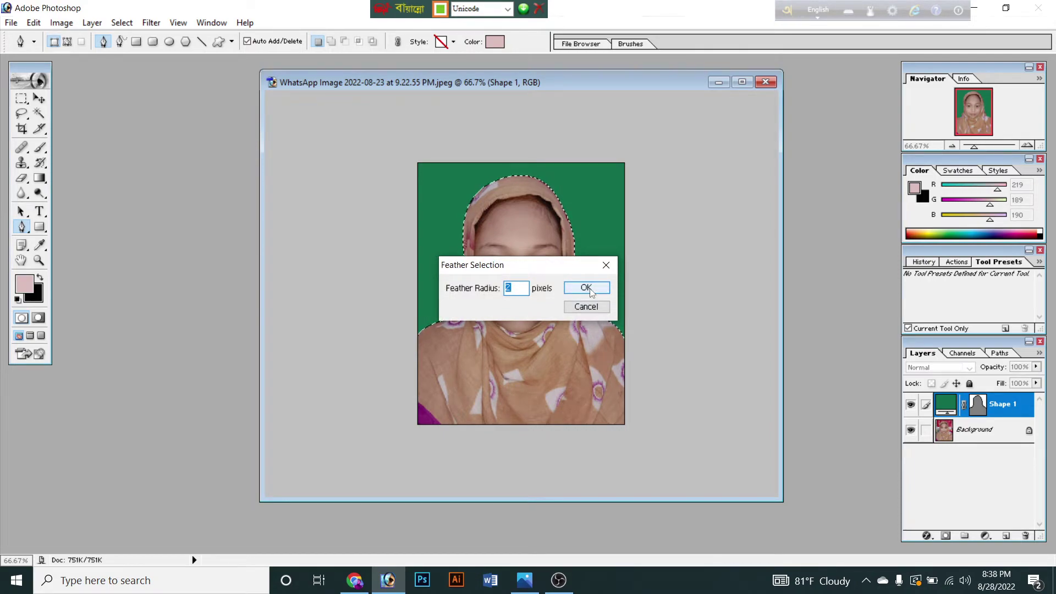
click(589, 291)
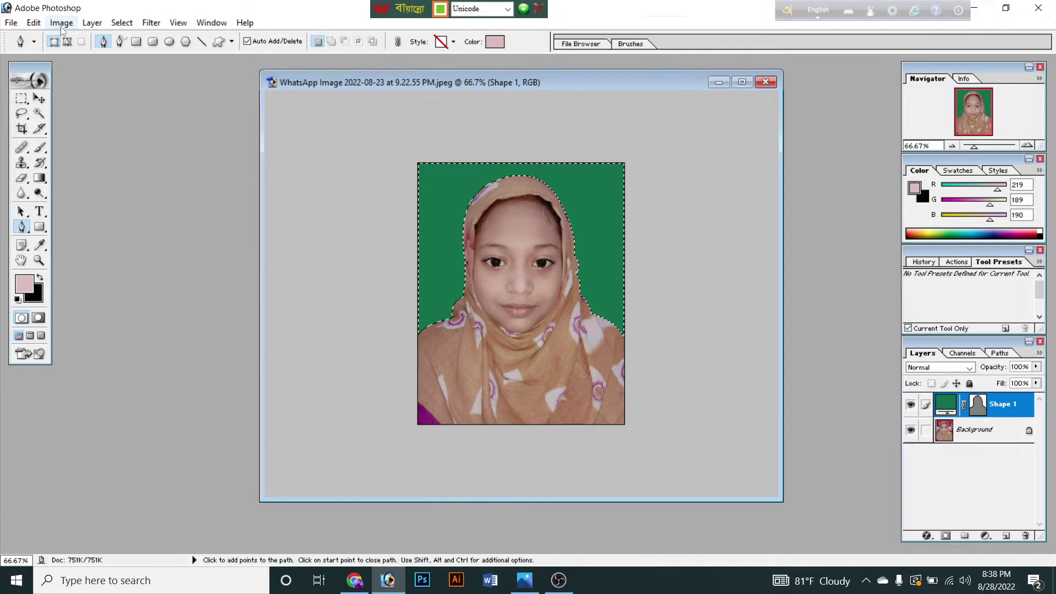
- Deselect the feathered selection around the green background
click(122, 24)
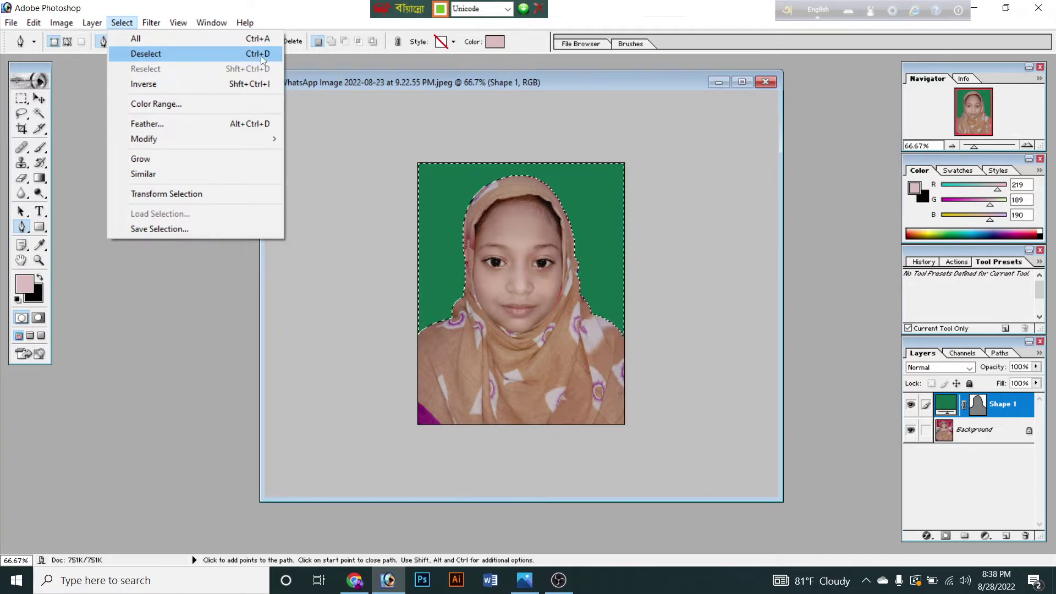
click(430, 213)
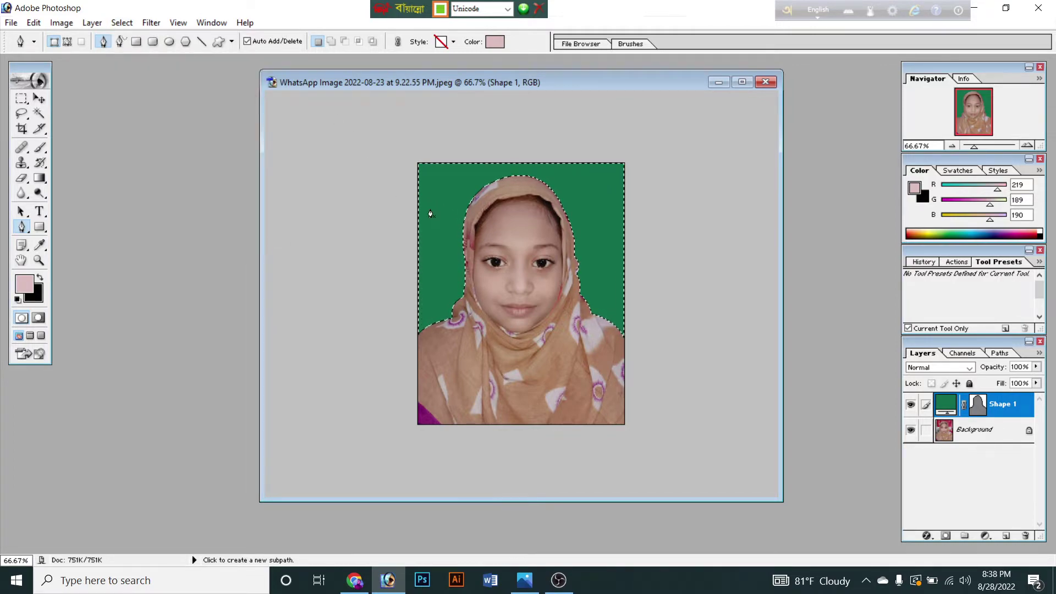
key(ctrl+d)
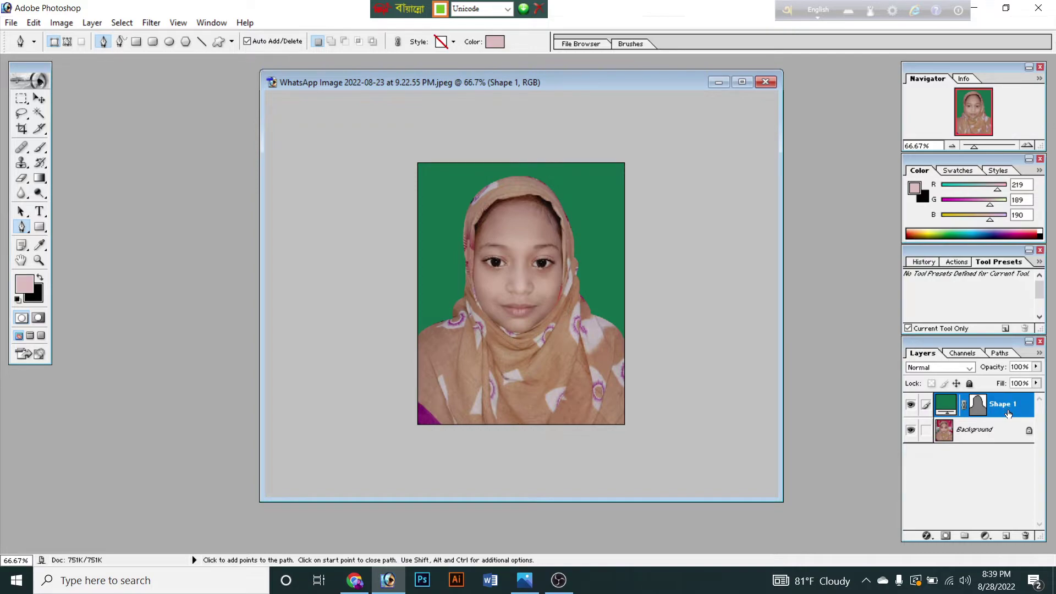
- Apply Levels to the Background layer with input levels 28, 1.39 and 255 on the RGB channel
click(994, 437)
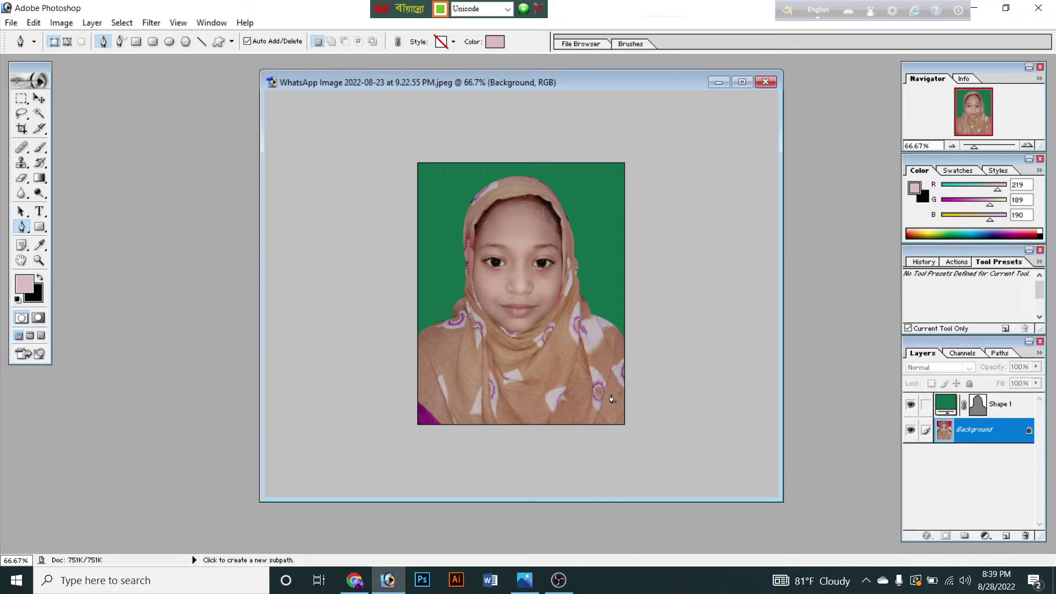
key(ctrl+l)
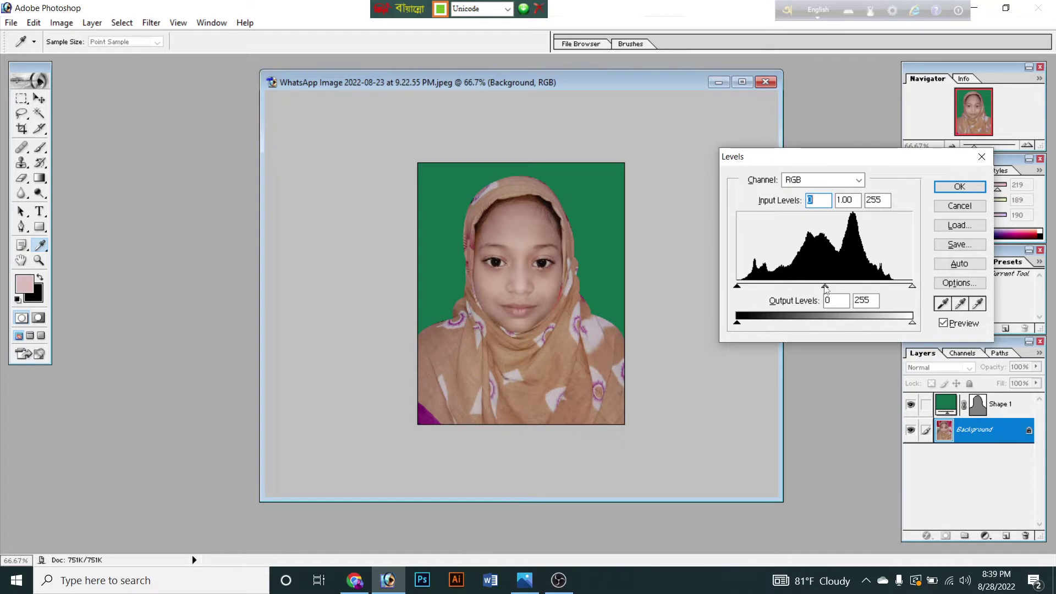
mouse_move(826, 290)
mouse_down()
mouse_move(804, 290)
mouse_move(845, 294)
mouse_move(817, 290)
mouse_up()
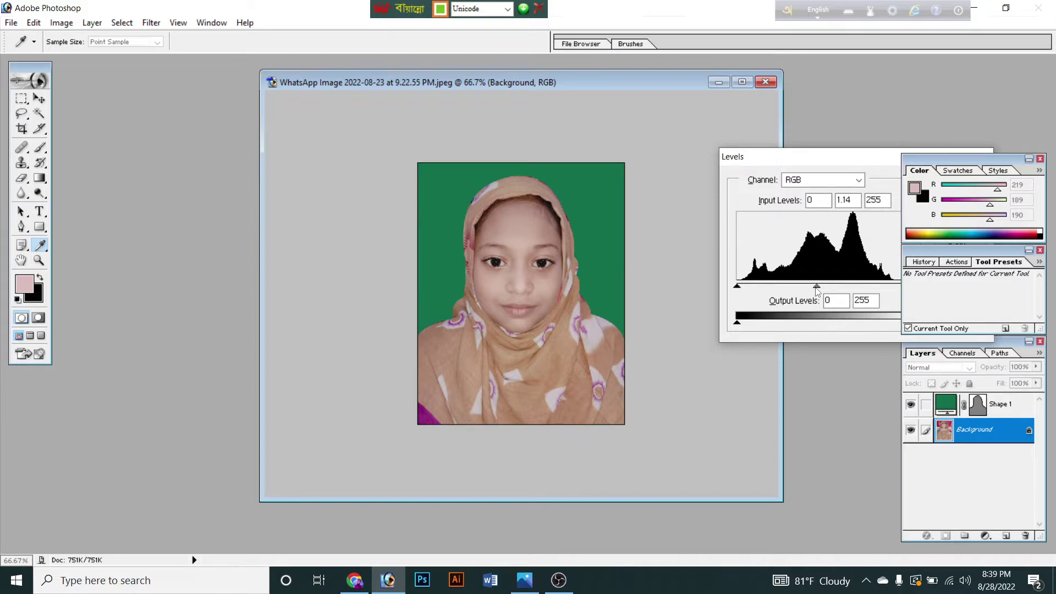
drag(817, 290, 800, 278)
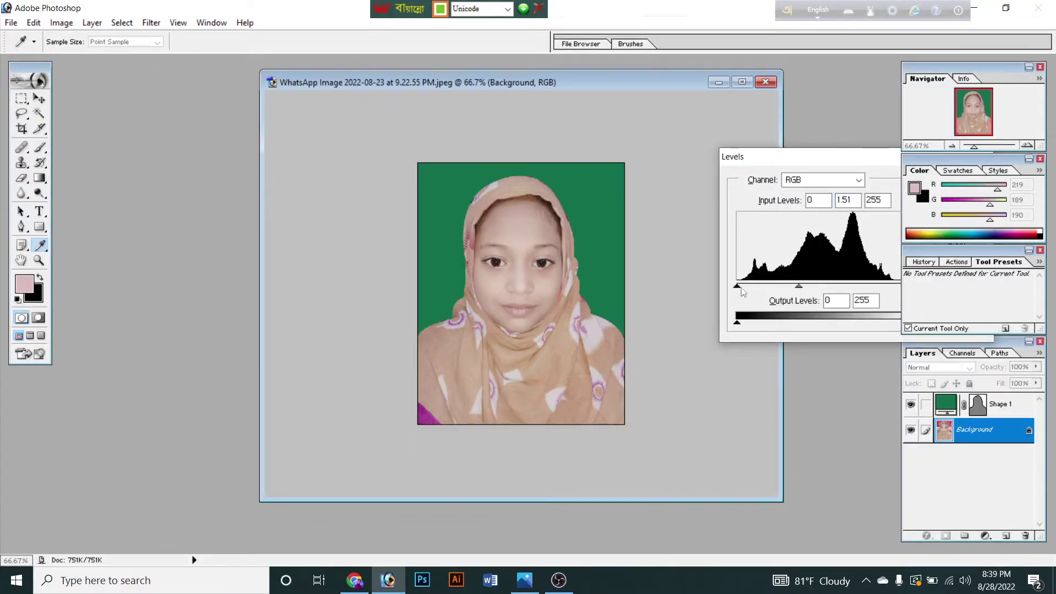
drag(736, 288, 815, 289)
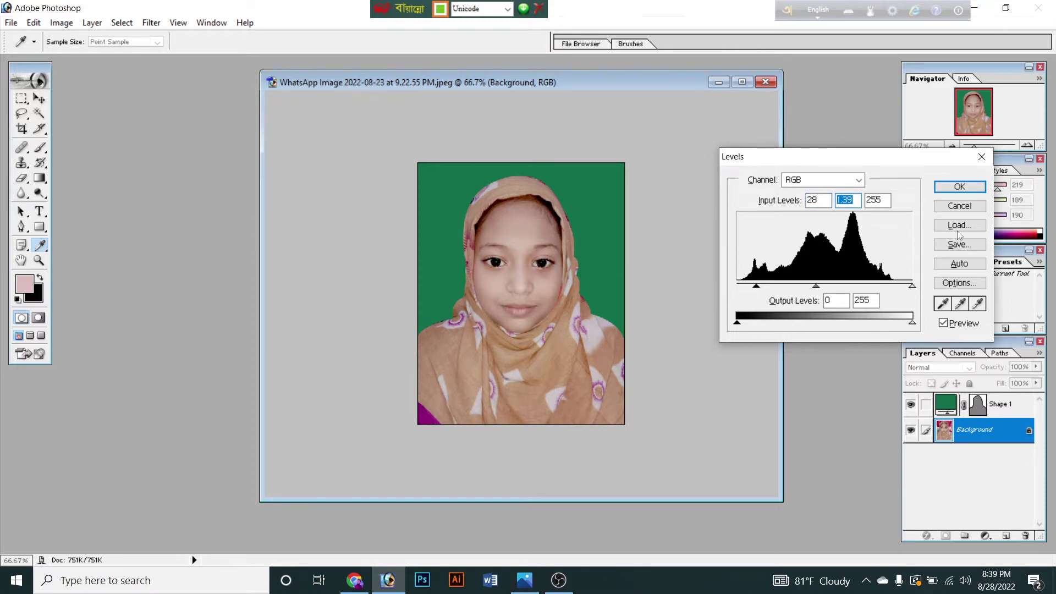
click(960, 187)
key(p)
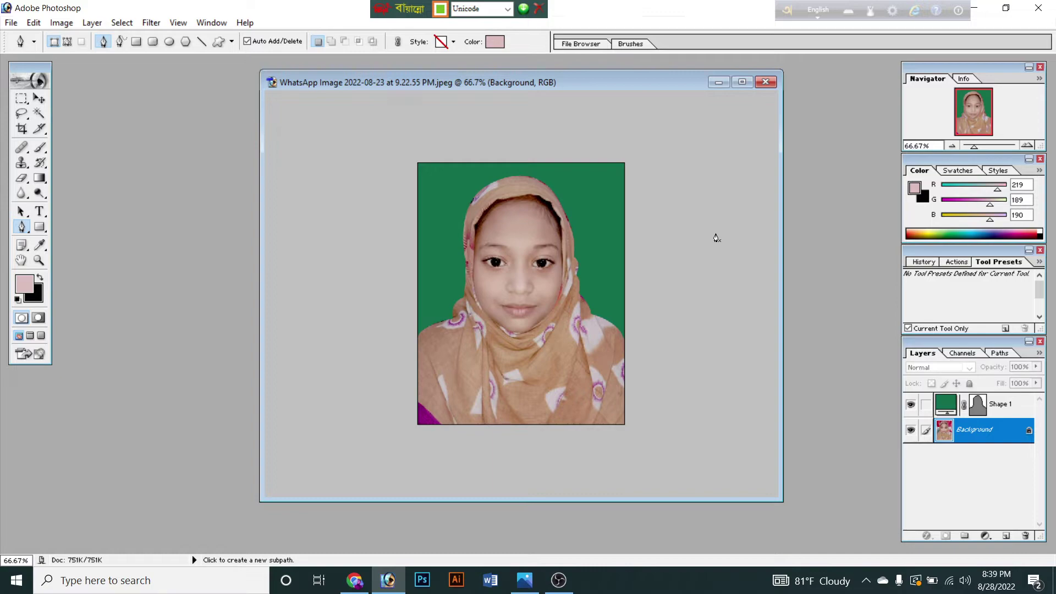
key(ctrl+m)
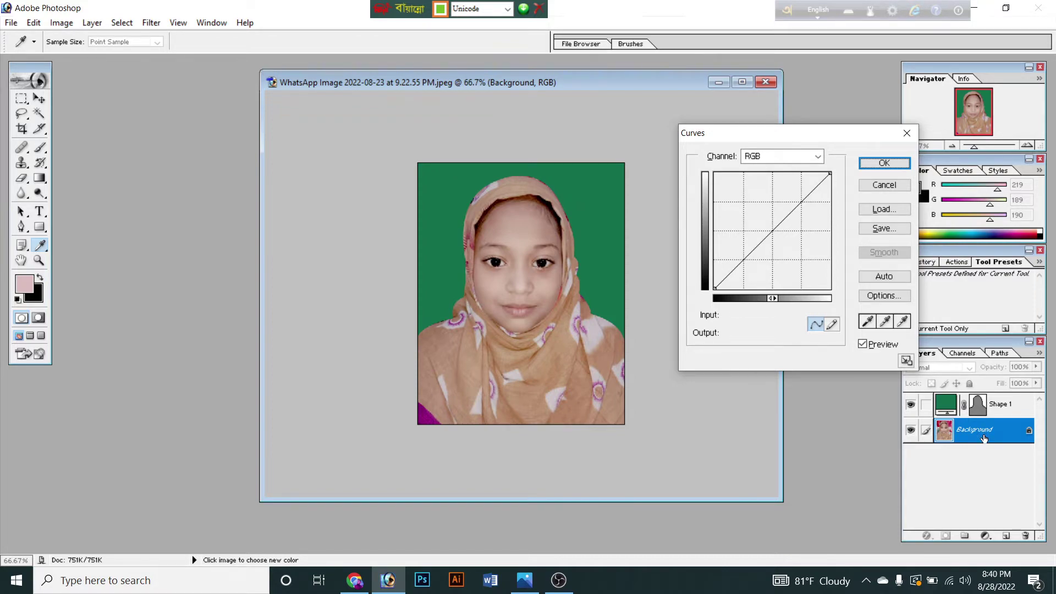
click(771, 230)
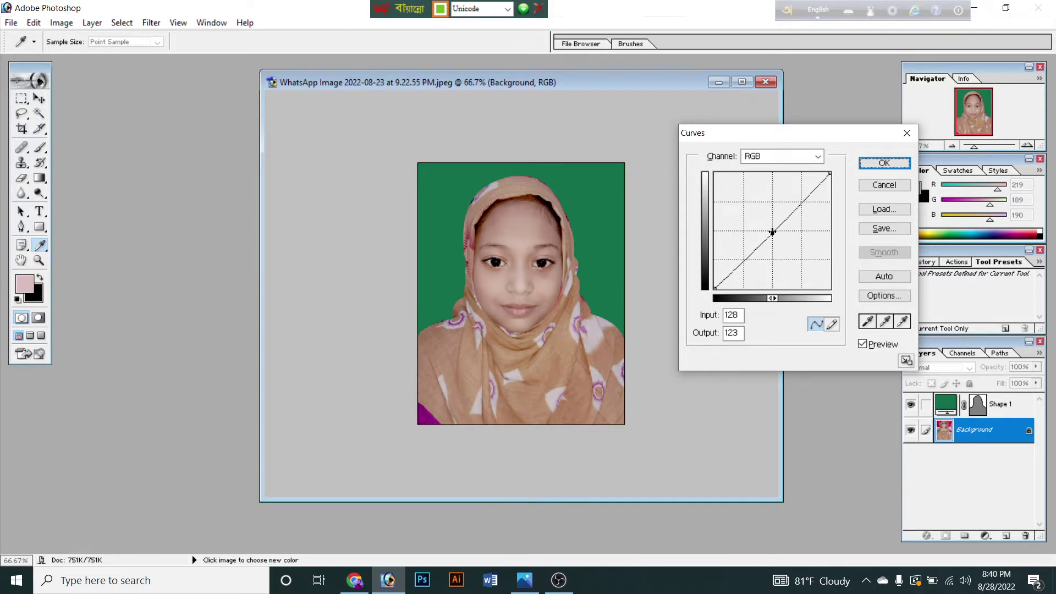
mouse_move(772, 231)
mouse_down()
mouse_move(762, 227)
mouse_move(776, 233)
mouse_up()
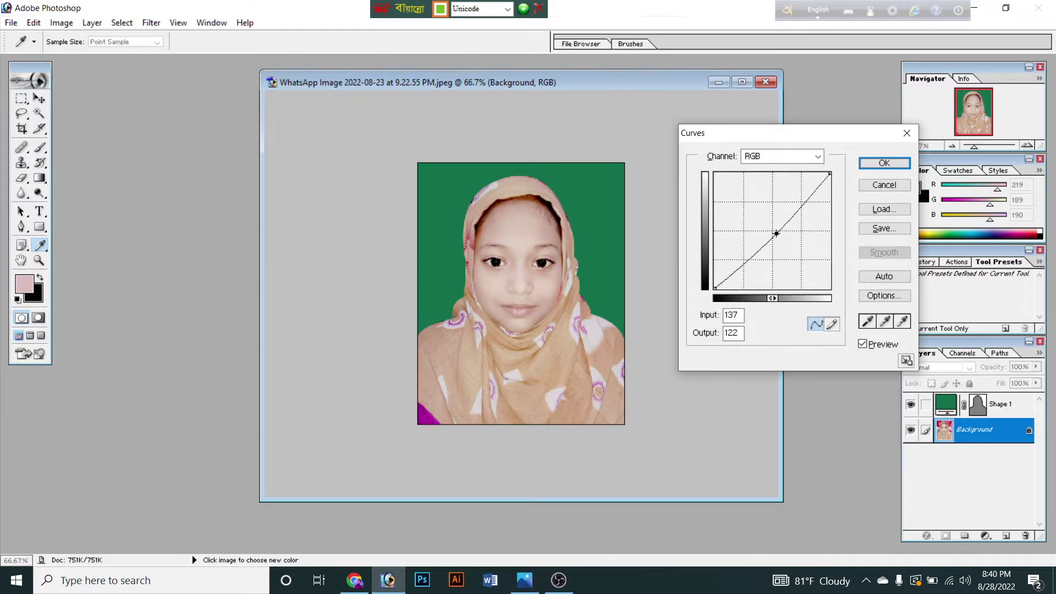
click(883, 185)
key(p)
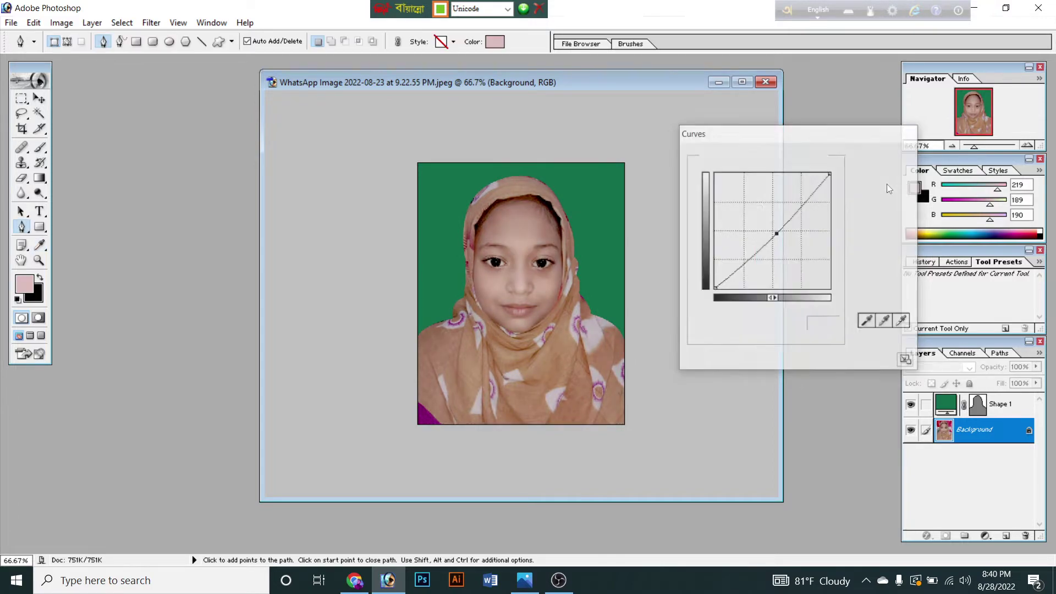
- Brighten the Background layer with an RGB Curves point at input 126 and output 150
key(ctrl+m)
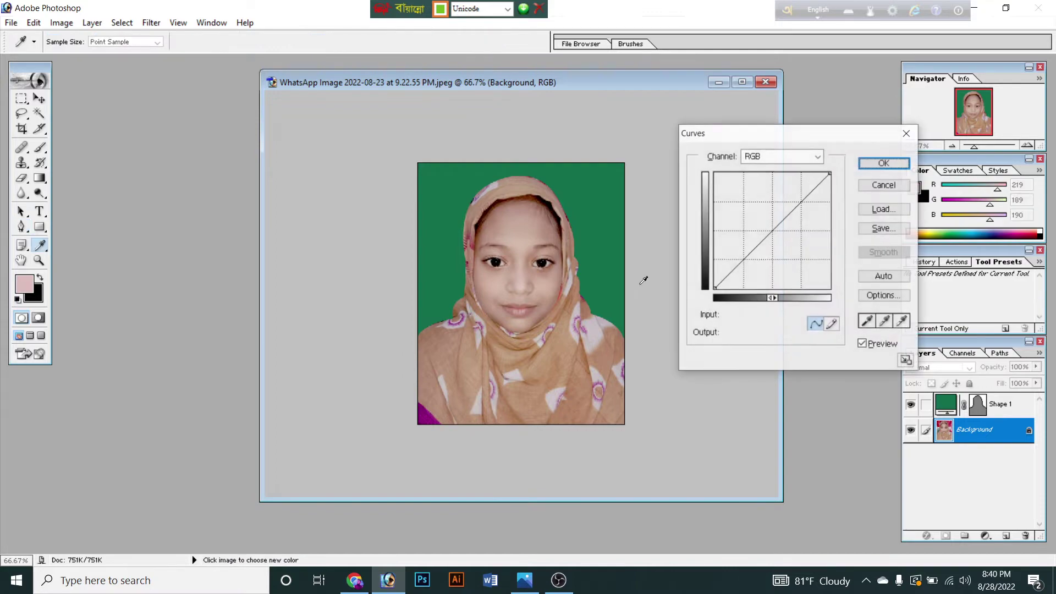
click(772, 231)
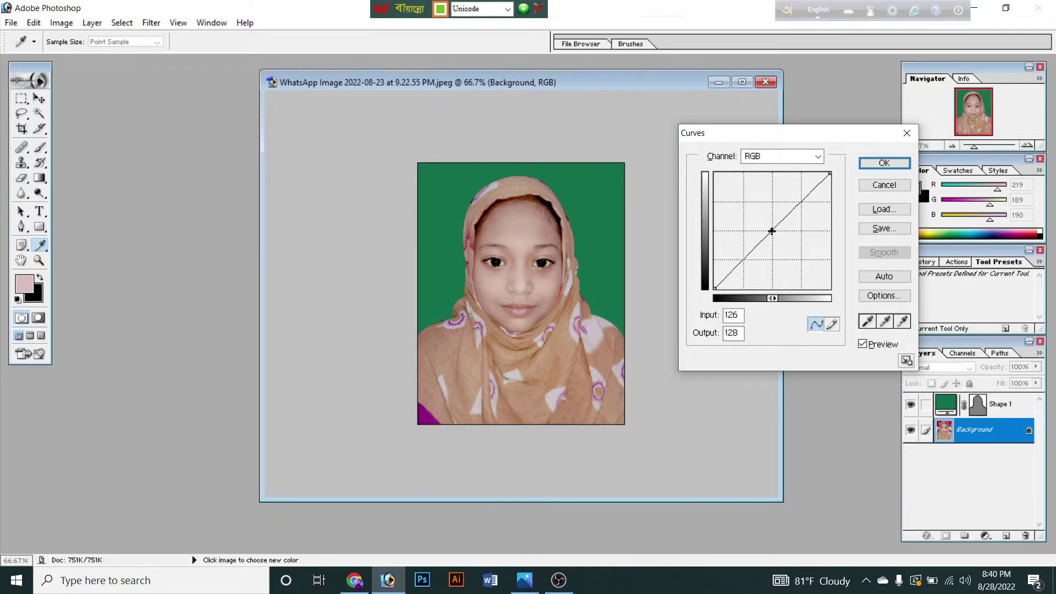
key(Up)
key(Up)
key(Up)
key(Up)
key(Up)
key(Up)
key(Up)
key(Up)
key(Up)
key(Up)
key(Up)
key(Up)
key(Up)
key(Up)
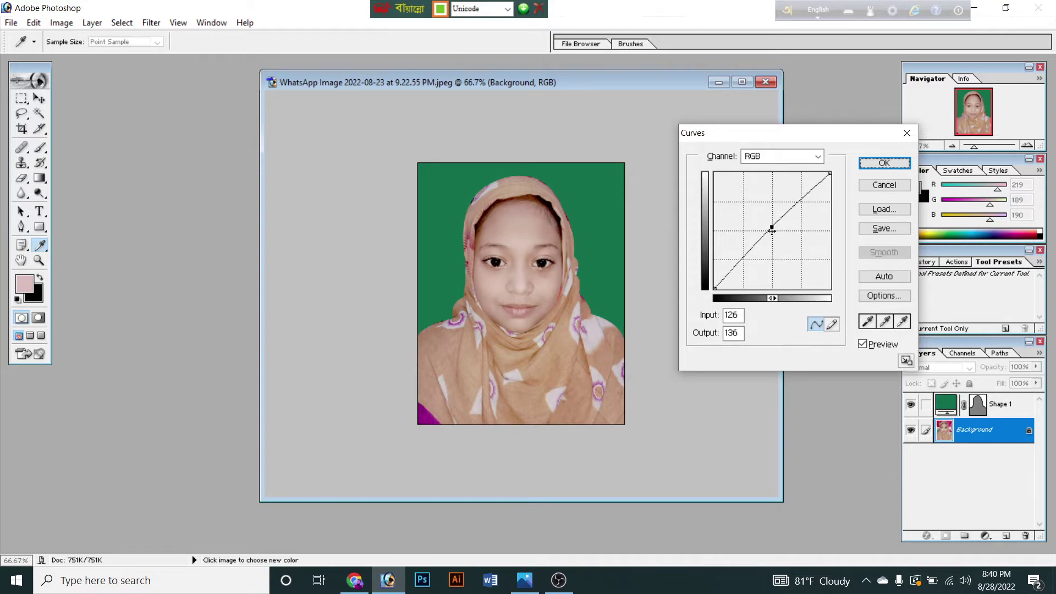
key(Up)
key(Up)
key(Up)
key(Up)
key(Up)
key(Up)
key(Up)
key(Up)
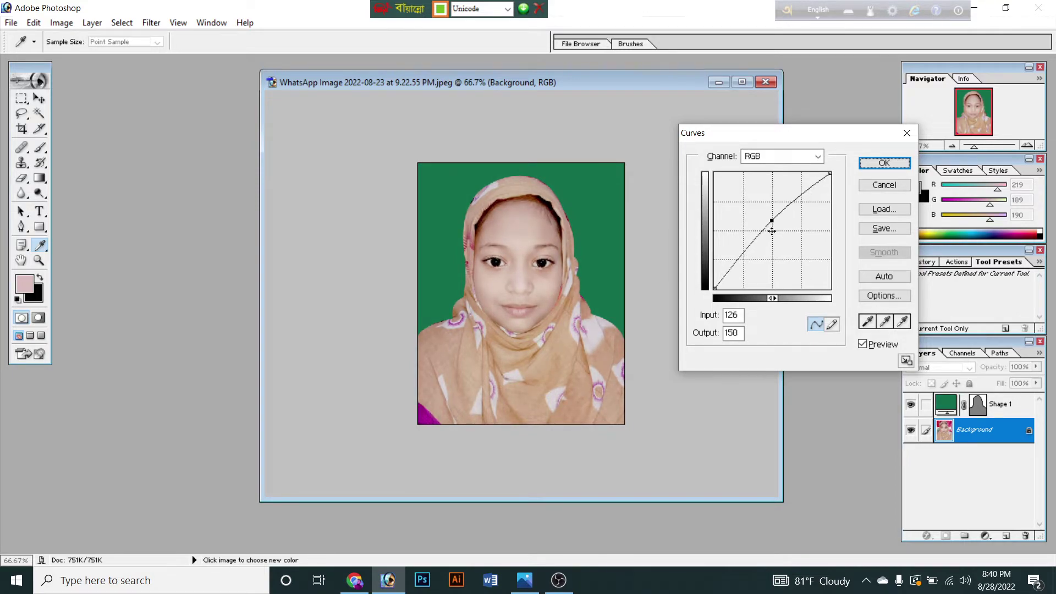
key(Return)
key(p)
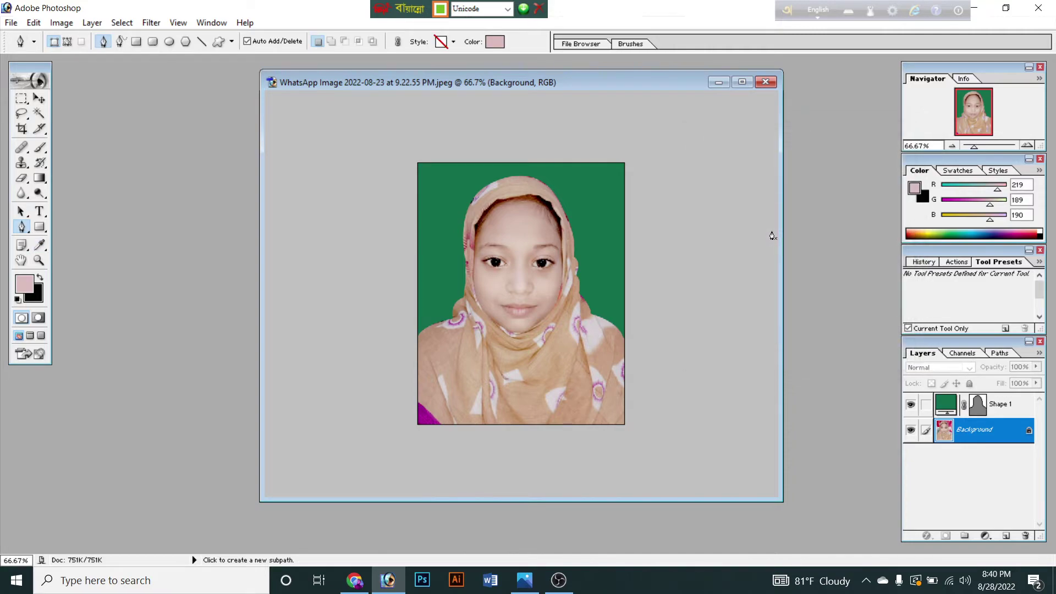
- Apply a midtone Color Balance of +16, +16 and -7 to the portrait, with luminosity preserved
key(ctrl+b)
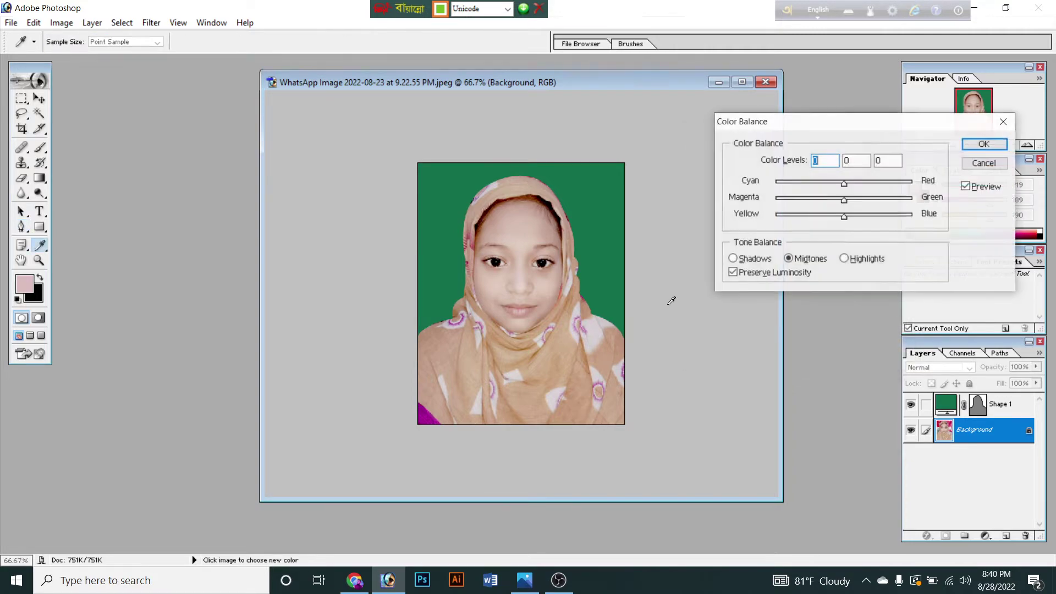
drag(844, 220, 856, 188)
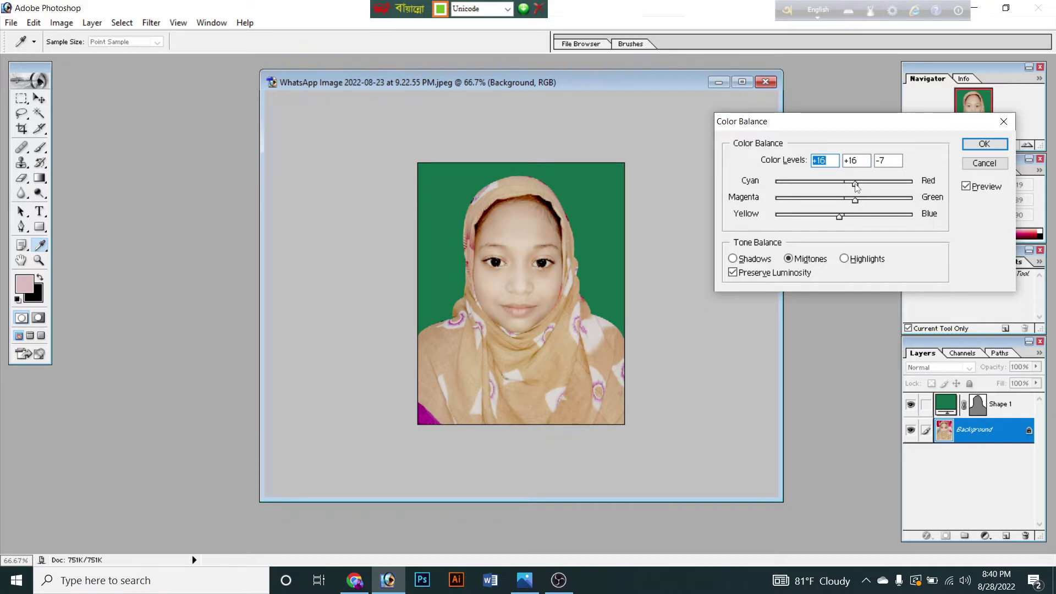
click(972, 144)
key(p)
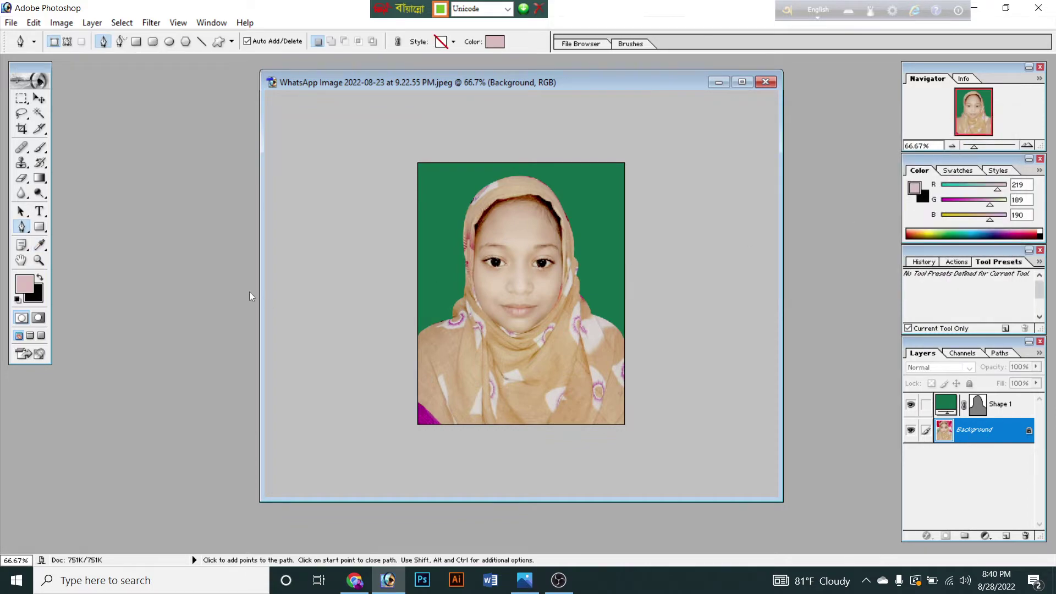
- Raise the portrait's brightness to +14 and its contrast to +5
click(61, 23)
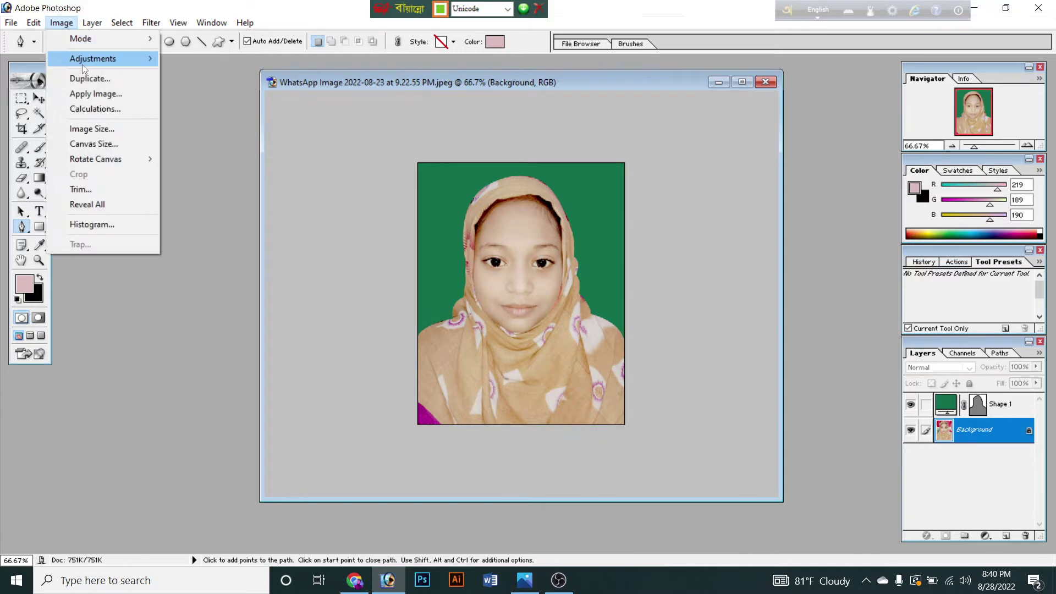
mouse_move(120, 55)
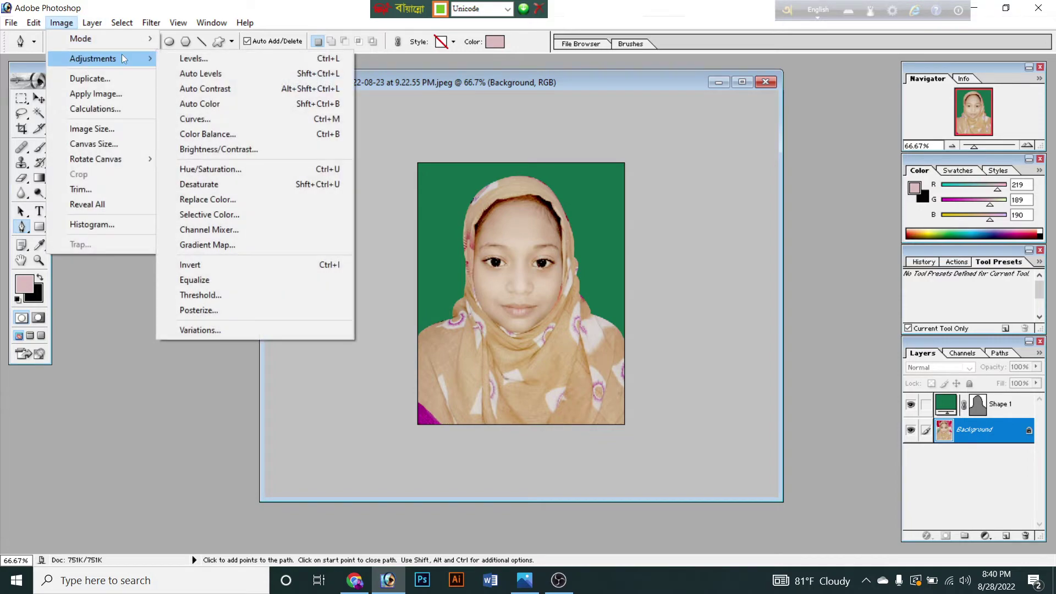
click(218, 149)
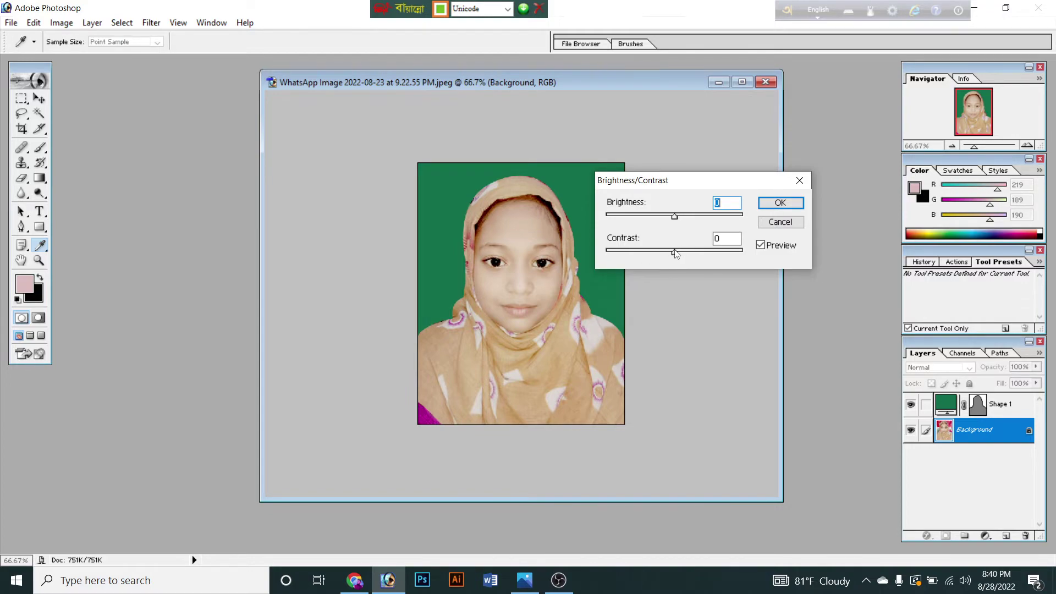
drag(675, 252, 677, 255)
drag(674, 217, 685, 222)
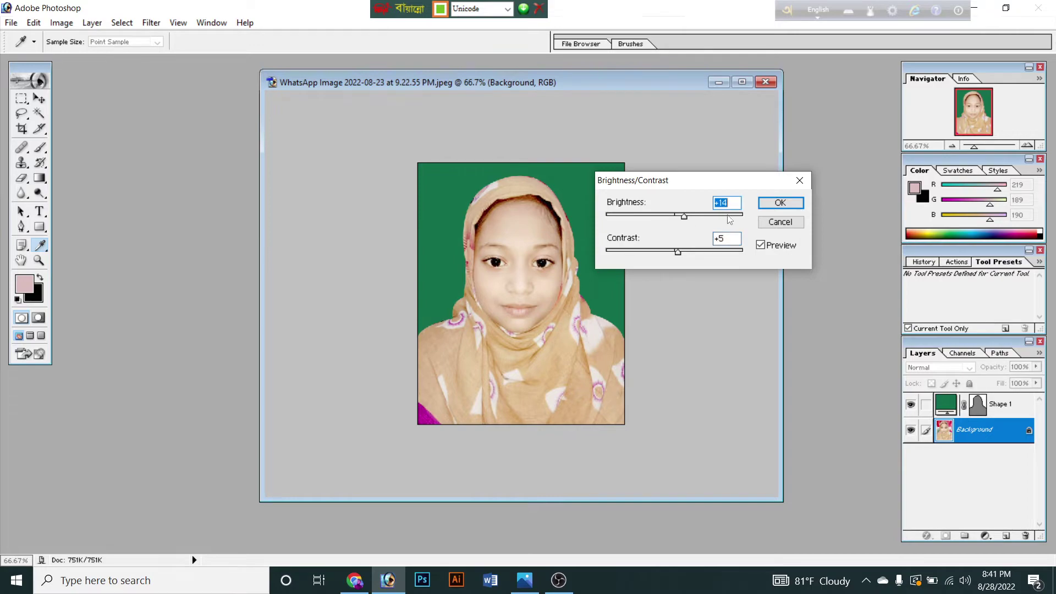
click(776, 205)
key(p)
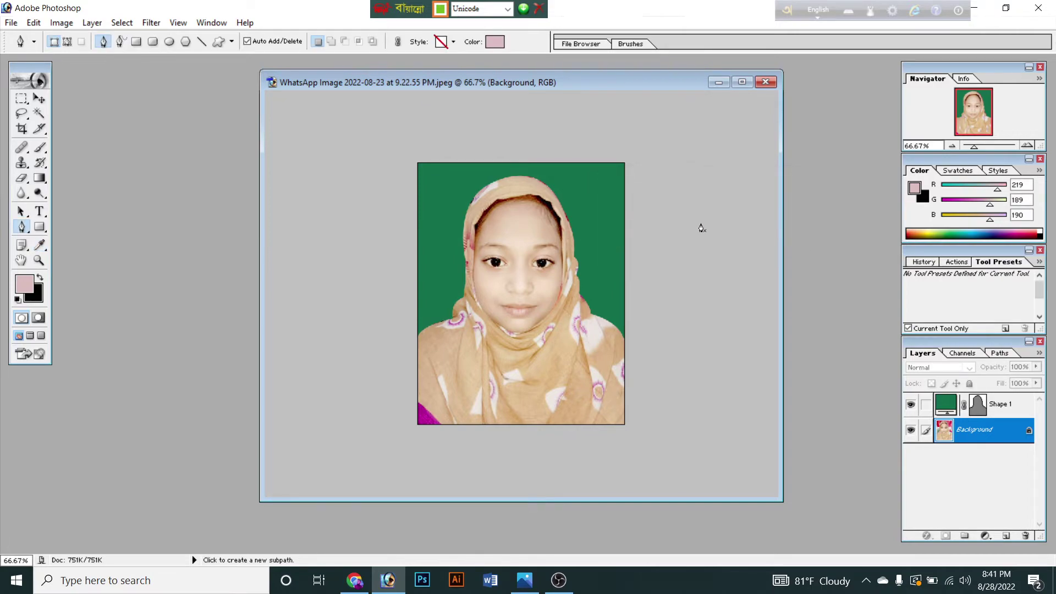
- Sample a light skin tone from the nose as the foreground color and switch to the Brush tool
key(ctrl+plus)
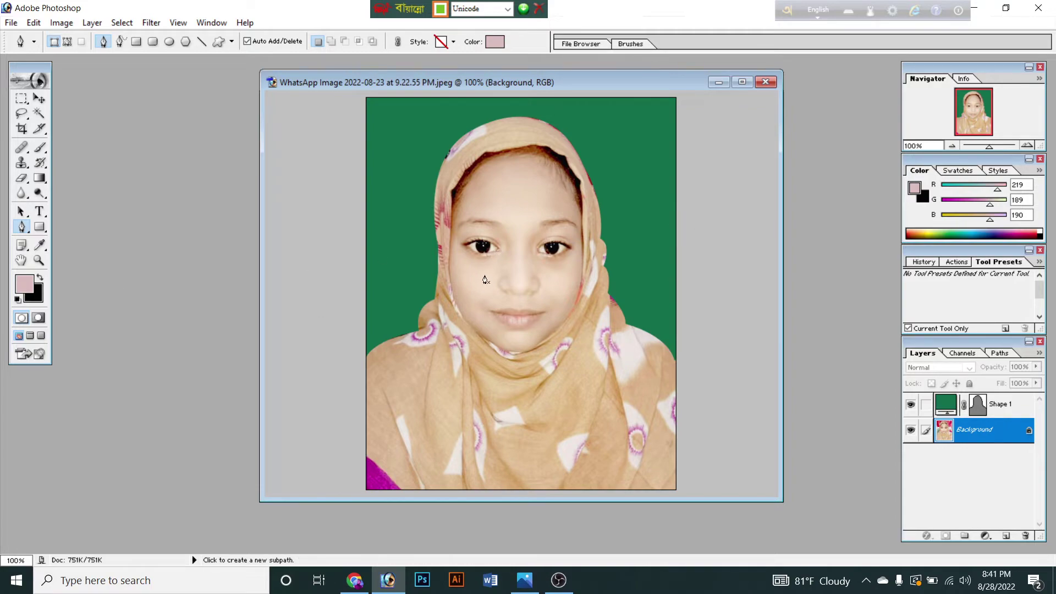
click(39, 248)
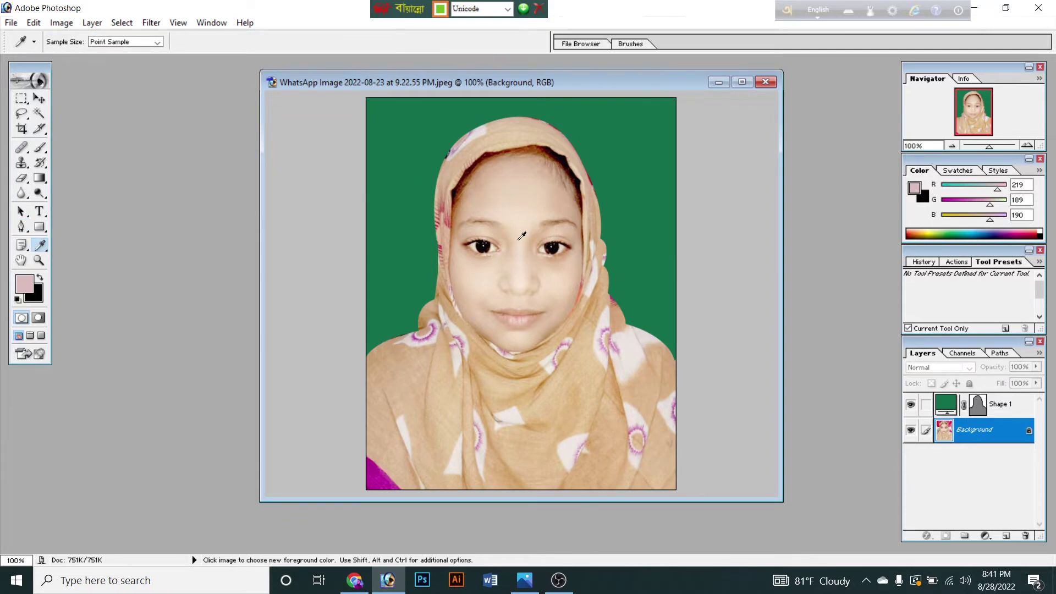
click(524, 272)
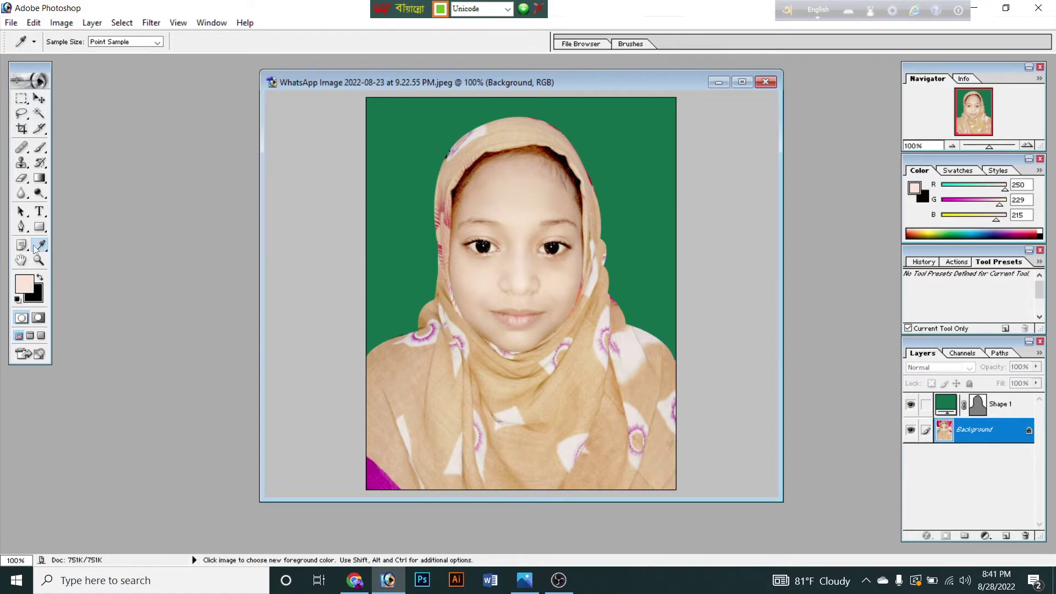
click(39, 150)
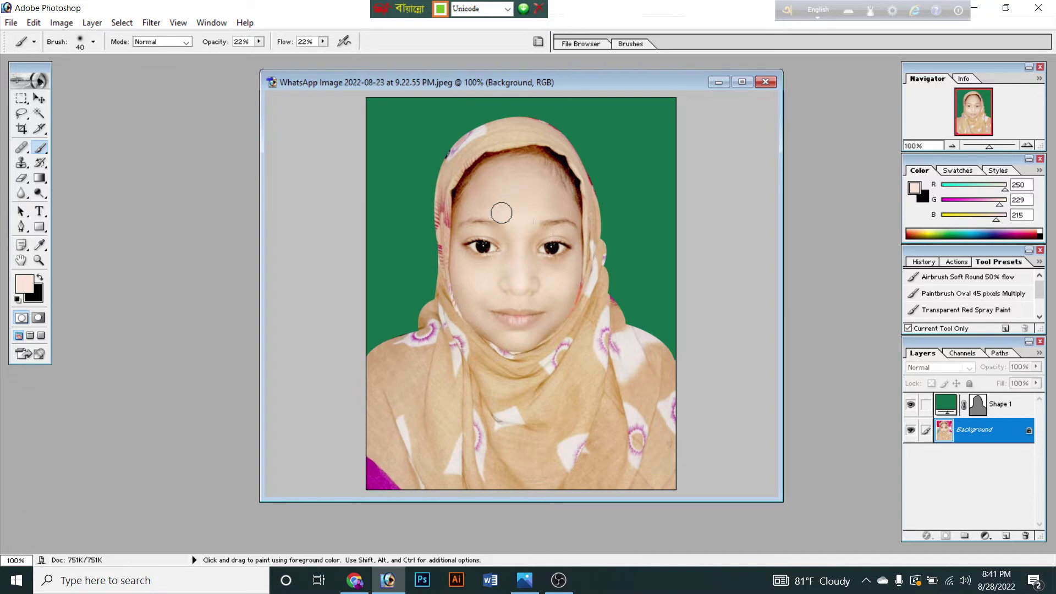
key(bracketright)
key(bracketright)
key(bracketright)
key(bracketright)
key(bracketright)
key(bracketright)
key(bracketright)
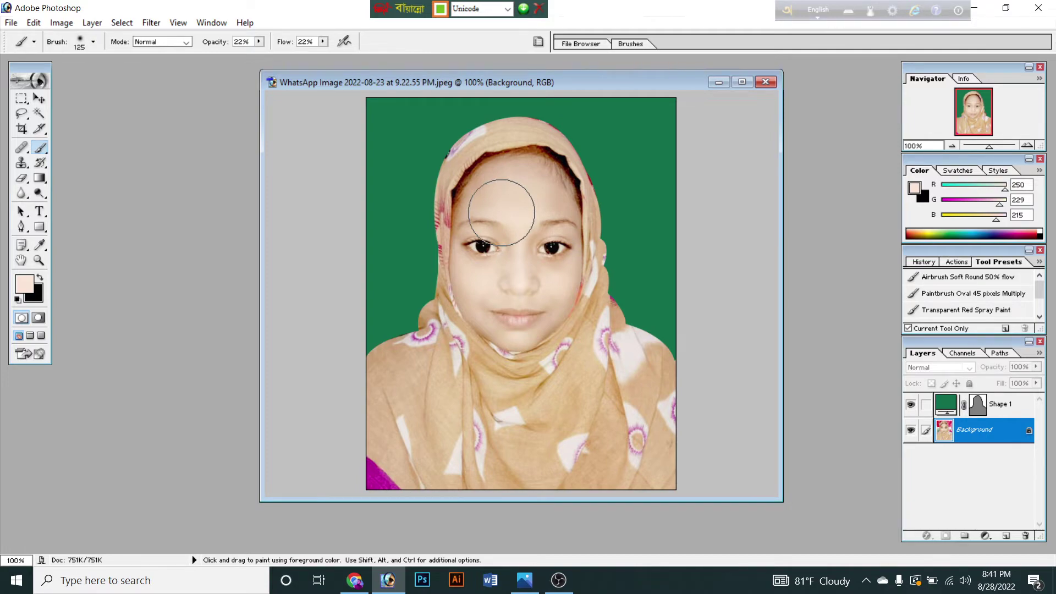
key(bracketleft)
key(bracketleft)
key(bracketleft)
key(bracketleft)
key(bracketleft)
key(bracketleft)
key(bracketleft)
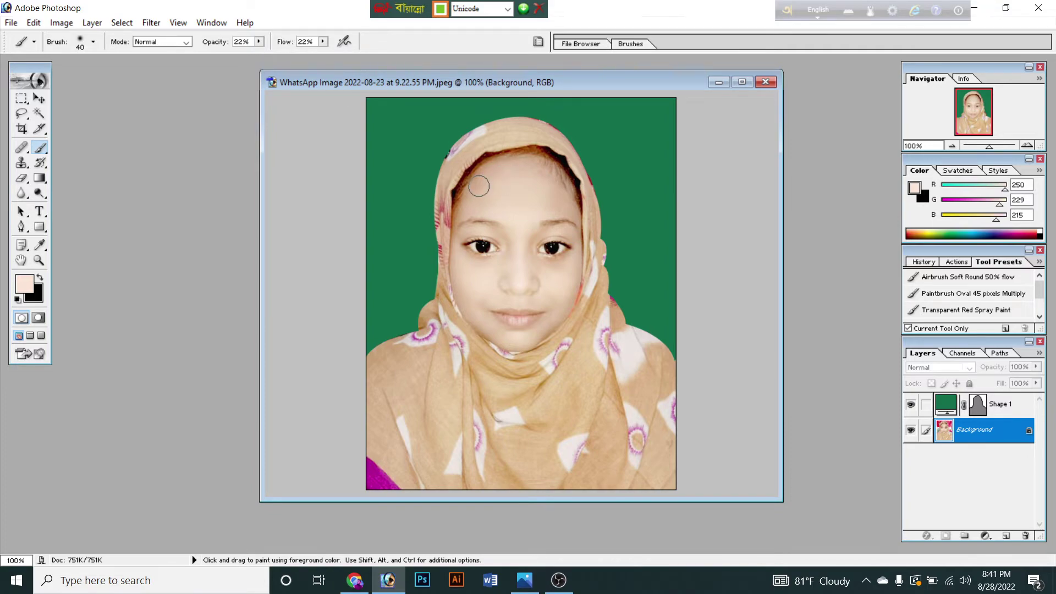
- Paint the sampled skin tone over the forehead and face with the 40-pixel brush at 22% opacity, and merge all visible layers
mouse_move(478, 185)
mouse_down()
mouse_move(549, 270)
mouse_move(569, 263)
mouse_move(475, 271)
mouse_move(460, 283)
mouse_move(491, 327)
mouse_move(529, 332)
mouse_move(563, 309)
mouse_move(516, 342)
mouse_move(547, 323)
mouse_move(560, 284)
mouse_move(483, 303)
mouse_move(539, 292)
mouse_move(554, 296)
mouse_move(553, 310)
mouse_move(559, 278)
mouse_move(541, 275)
mouse_move(562, 272)
mouse_move(463, 266)
mouse_move(510, 240)
mouse_move(515, 204)
mouse_move(532, 270)
mouse_move(551, 284)
mouse_move(464, 269)
mouse_move(496, 332)
mouse_move(537, 321)
mouse_move(566, 272)
mouse_move(558, 332)
mouse_move(535, 339)
mouse_move(502, 324)
mouse_move(459, 209)
mouse_move(522, 163)
mouse_move(553, 188)
mouse_move(525, 164)
mouse_move(568, 167)
mouse_move(573, 194)
mouse_move(553, 187)
mouse_move(561, 168)
mouse_move(566, 189)
mouse_move(526, 180)
mouse_move(555, 282)
mouse_up()
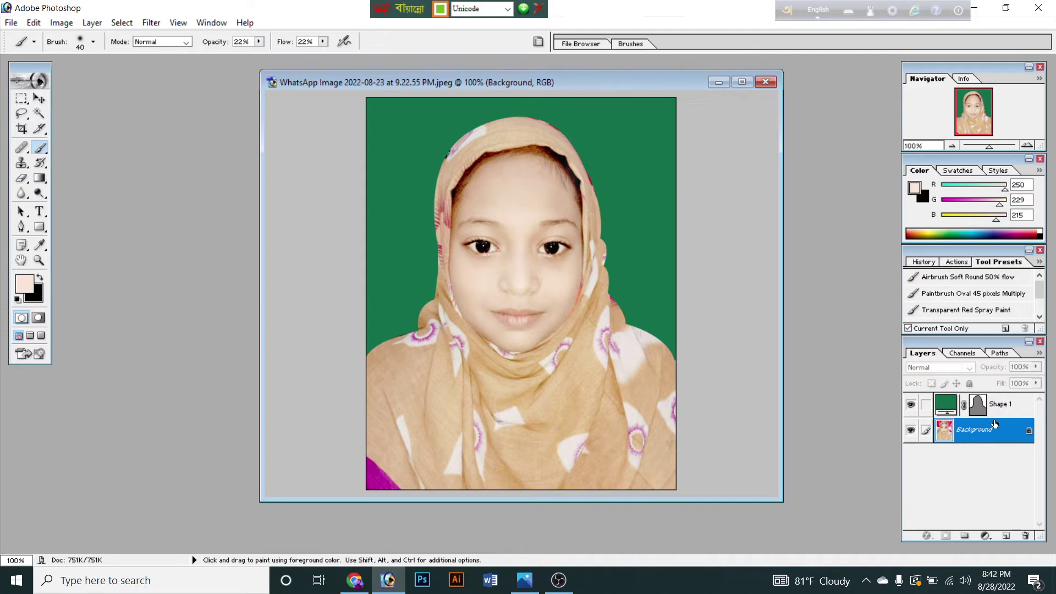
key(ctrl+shift+e)
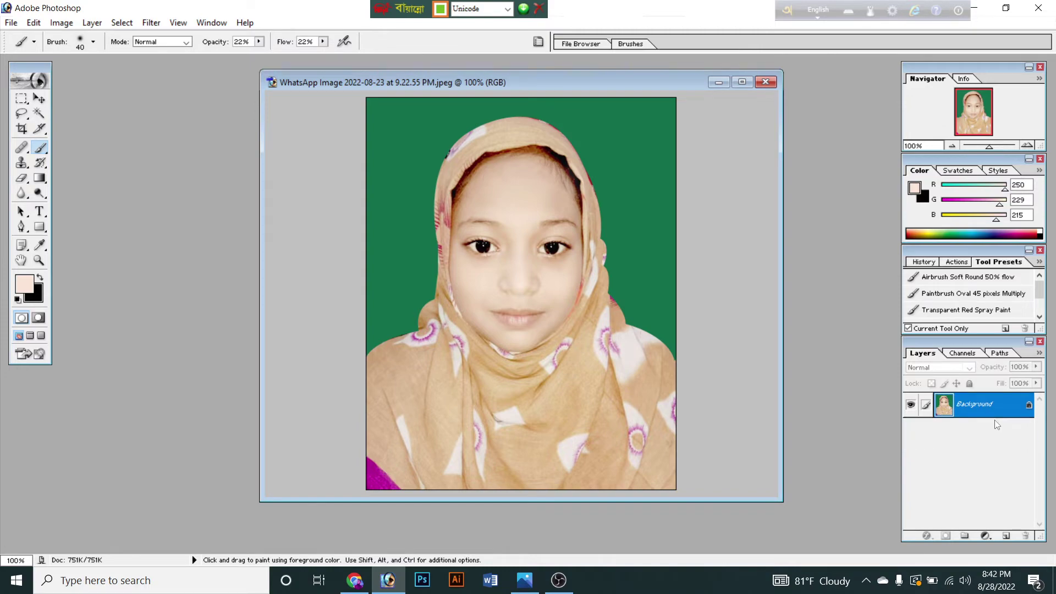
- Choose a near-black shade as the background color in the Color Picker
key(ctrl+minus)
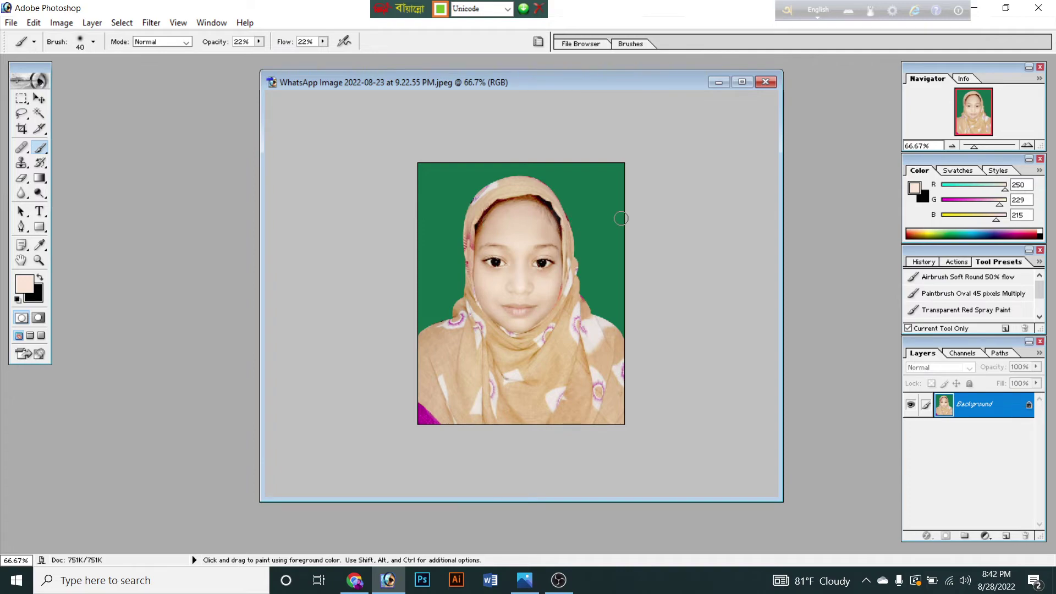
click(38, 300)
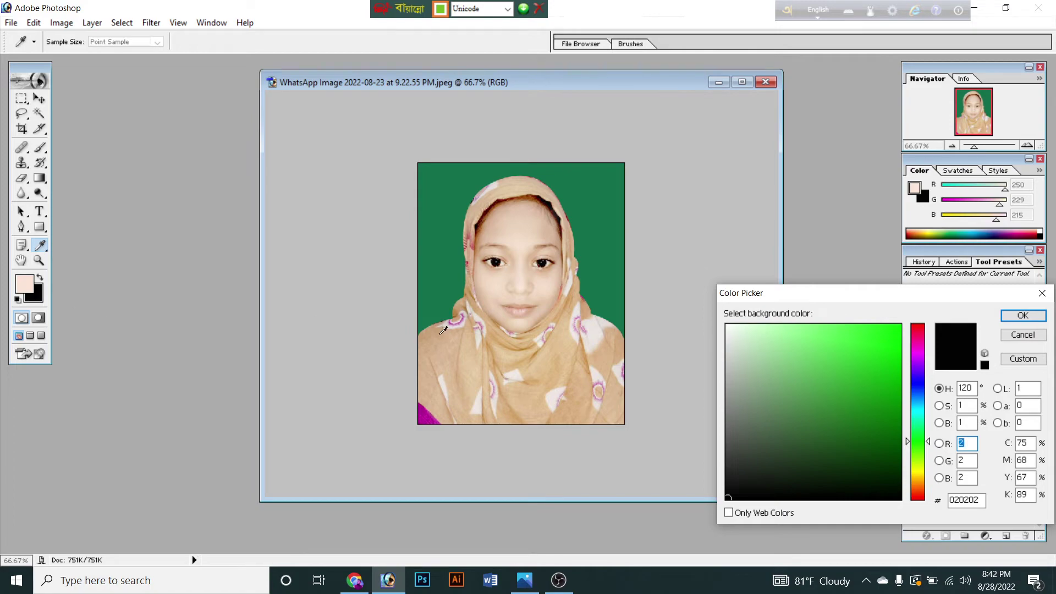
click(731, 495)
click(1009, 316)
key(b)
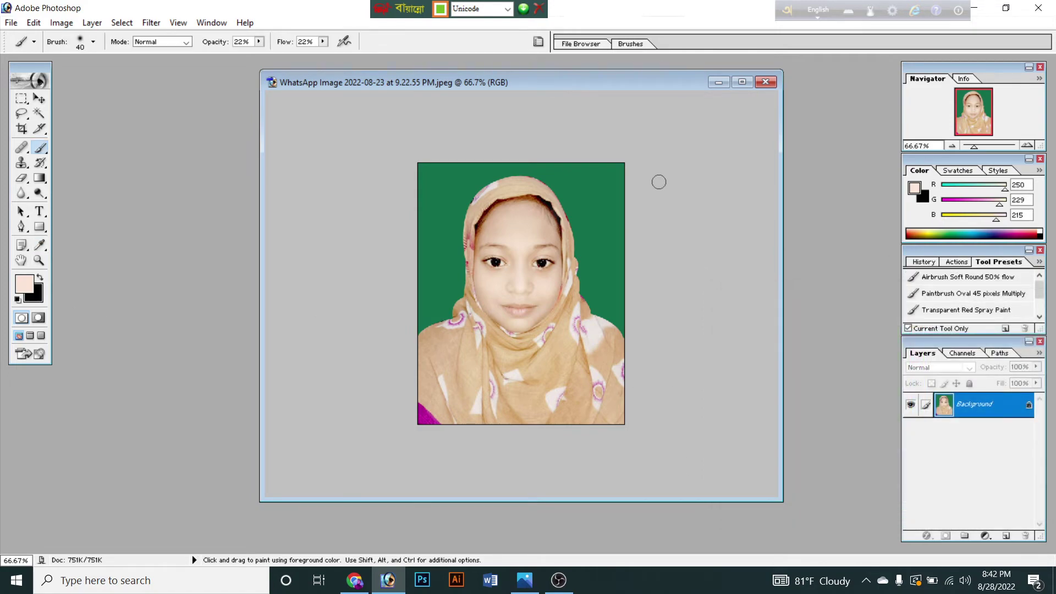
- Select the entire merged photo
key(ctrl)
key(ctrl+a)
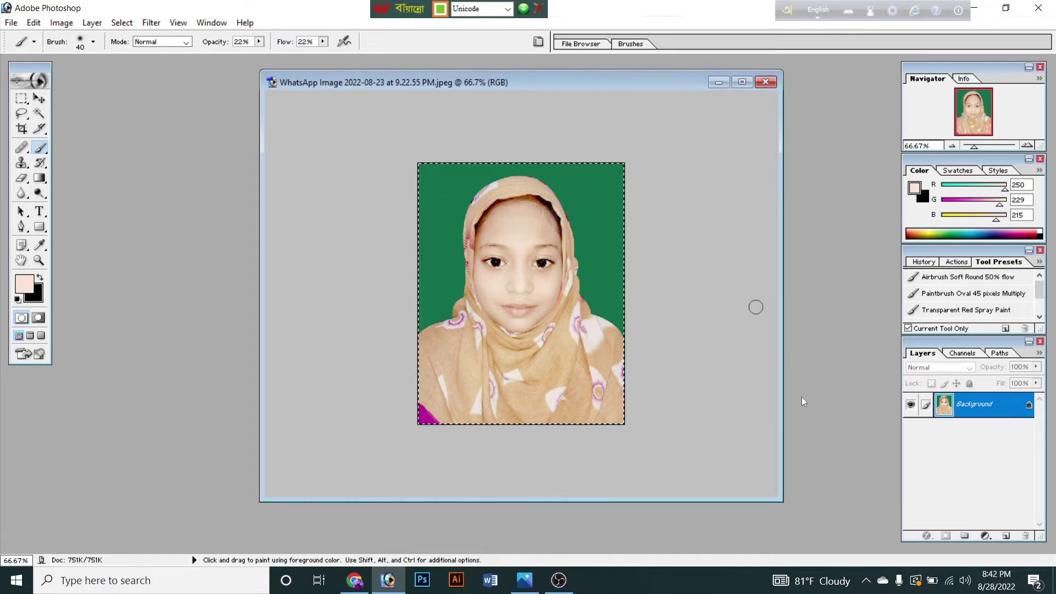
- Convert the full-photo selection into a 2-pixel border, fill it with the near-black background color, and deselect
click(128, 23)
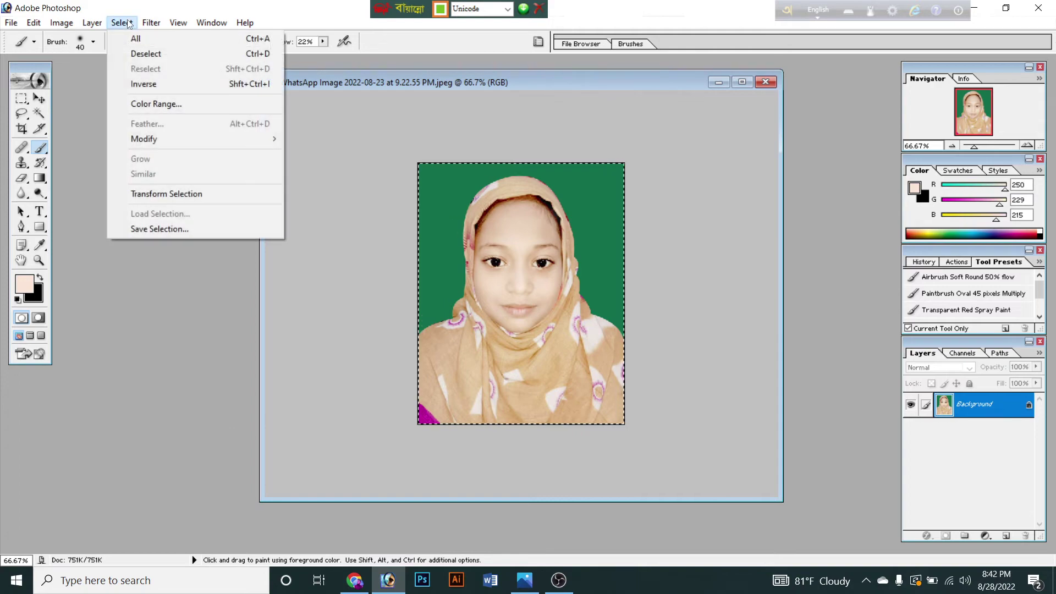
mouse_move(186, 135)
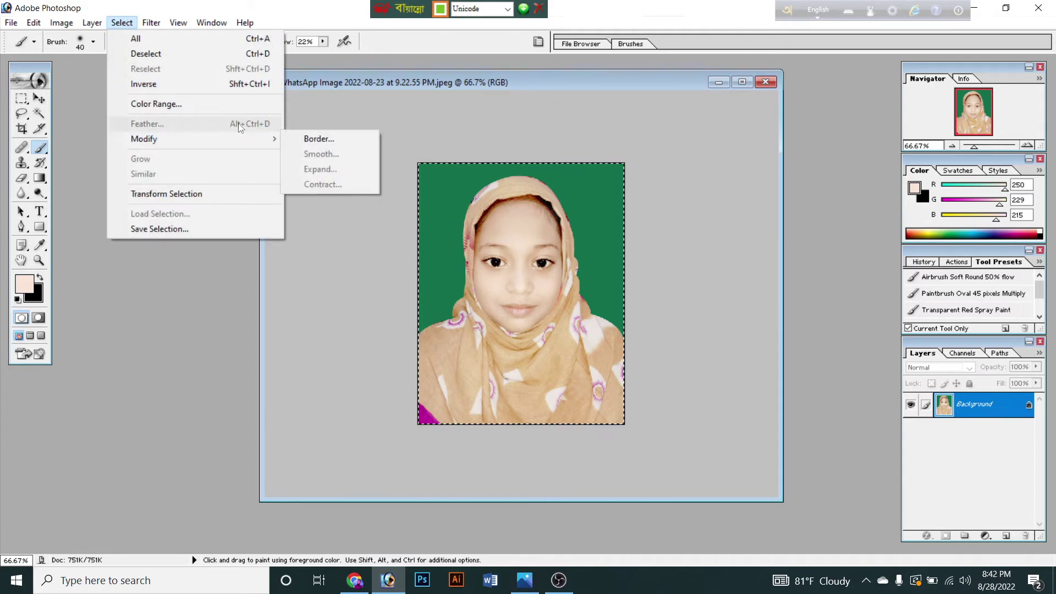
click(319, 141)
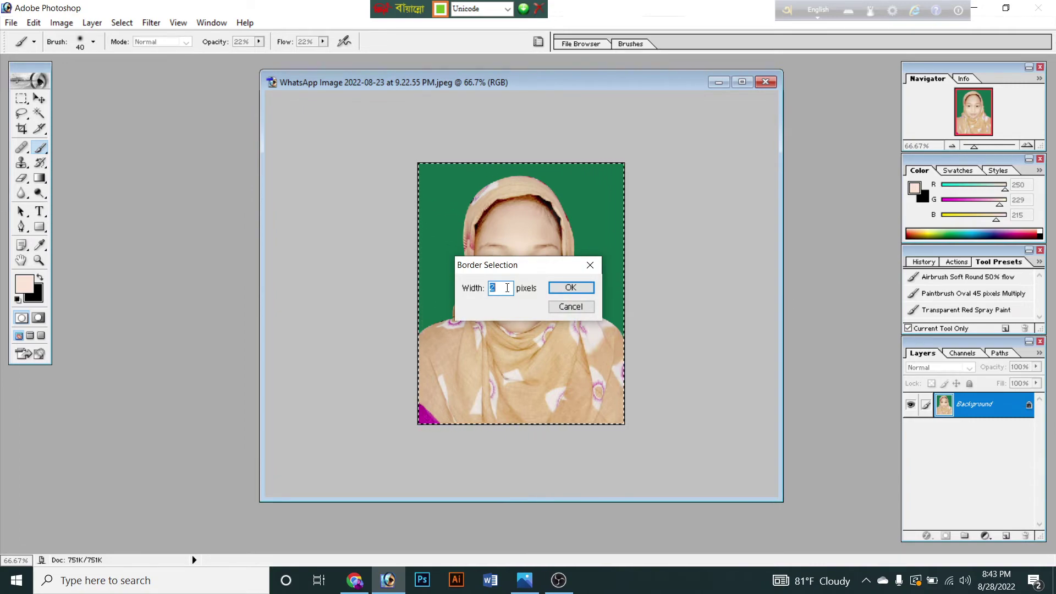
click(568, 288)
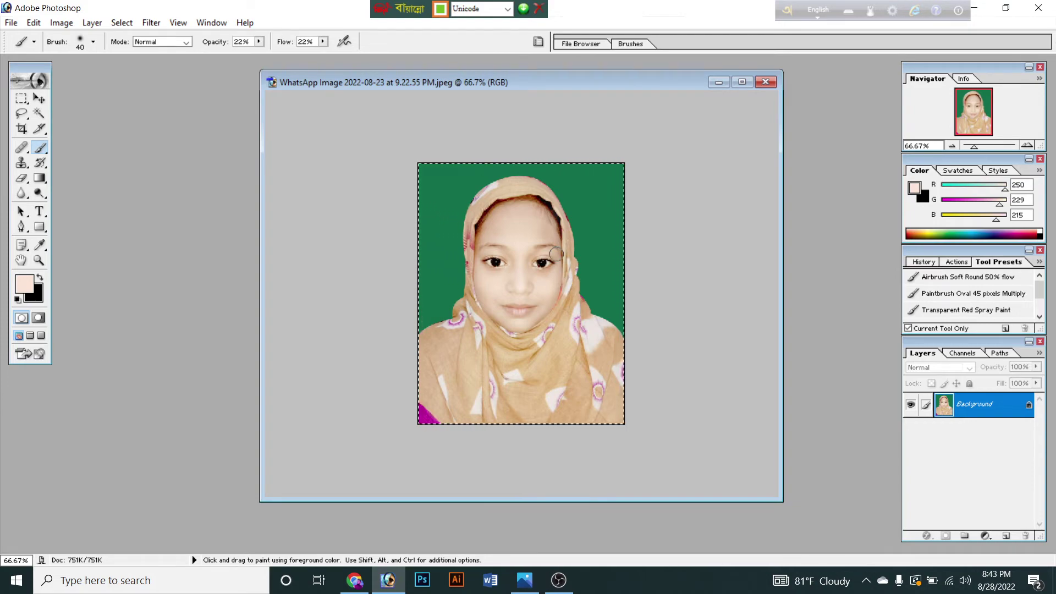
key(ctrl)
key(ctrl+d)
drag(584, 83, 743, 114)
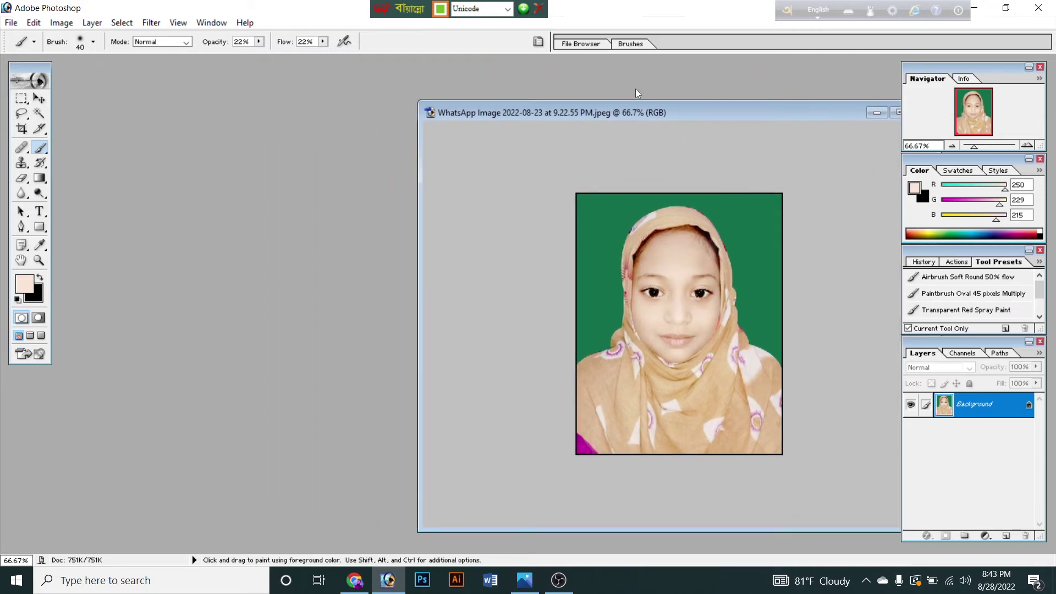
drag(651, 110, 447, 88)
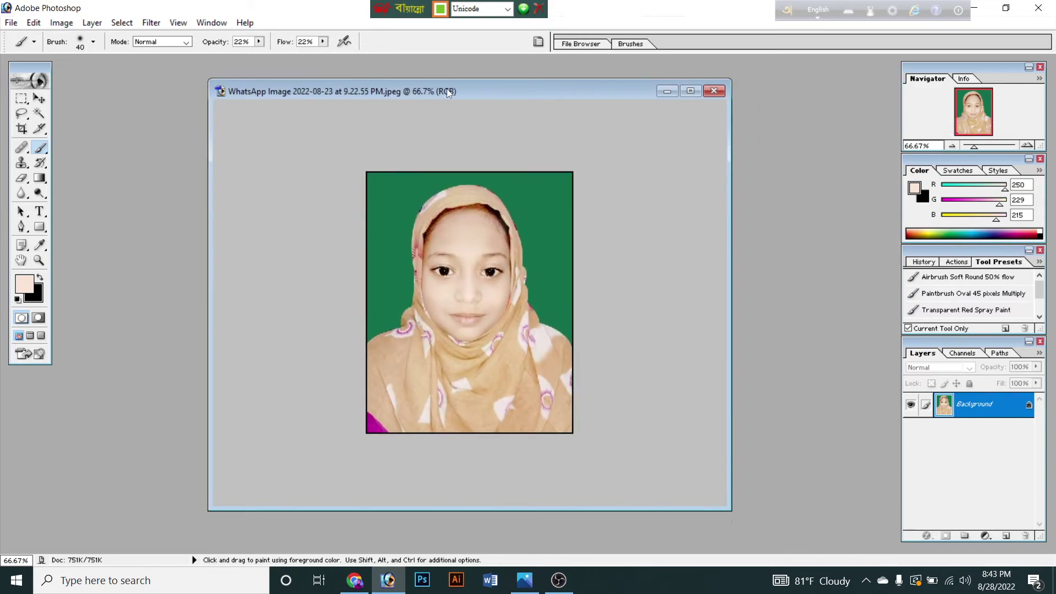
key(ctrl+alt+0)
key(ctrl+plus)
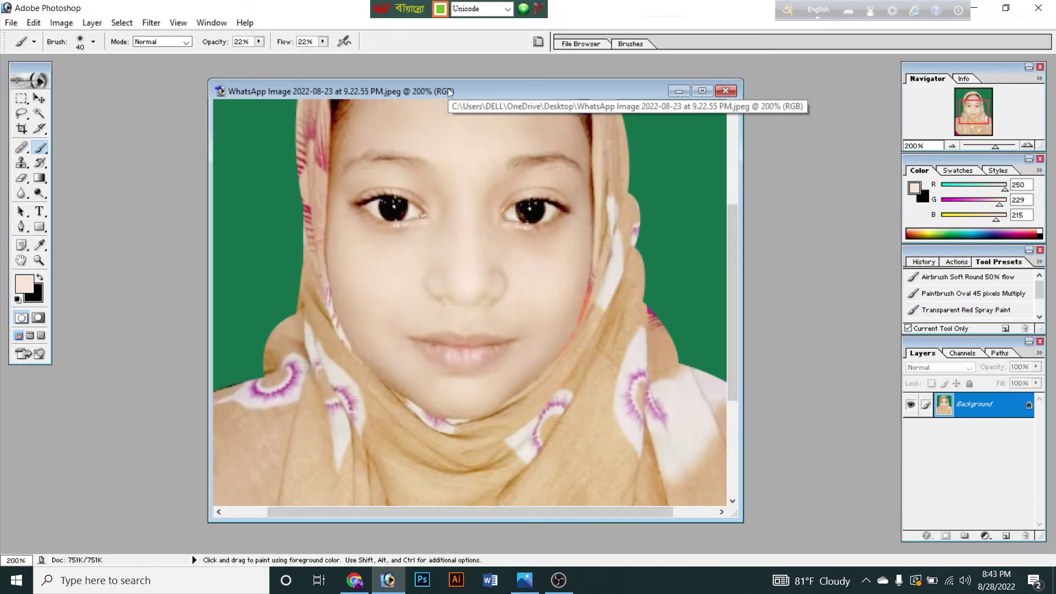
key(ctrl+minus)
key(ctrl+minus)
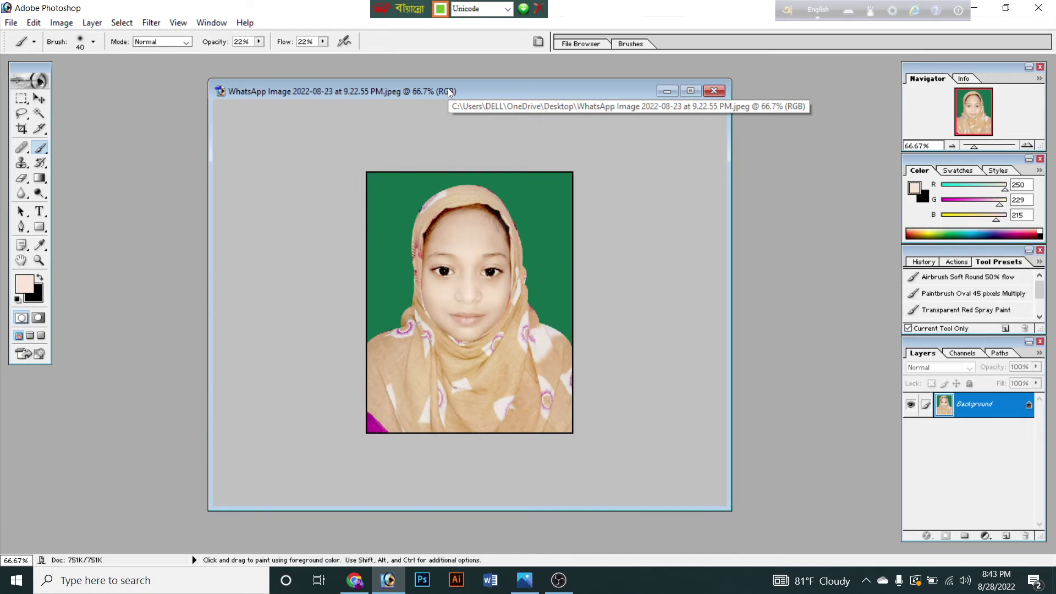
- Create a white A4 document at 300 pixels/inch in RGB Color and place its window beside the photo
drag(449, 92, 676, 81)
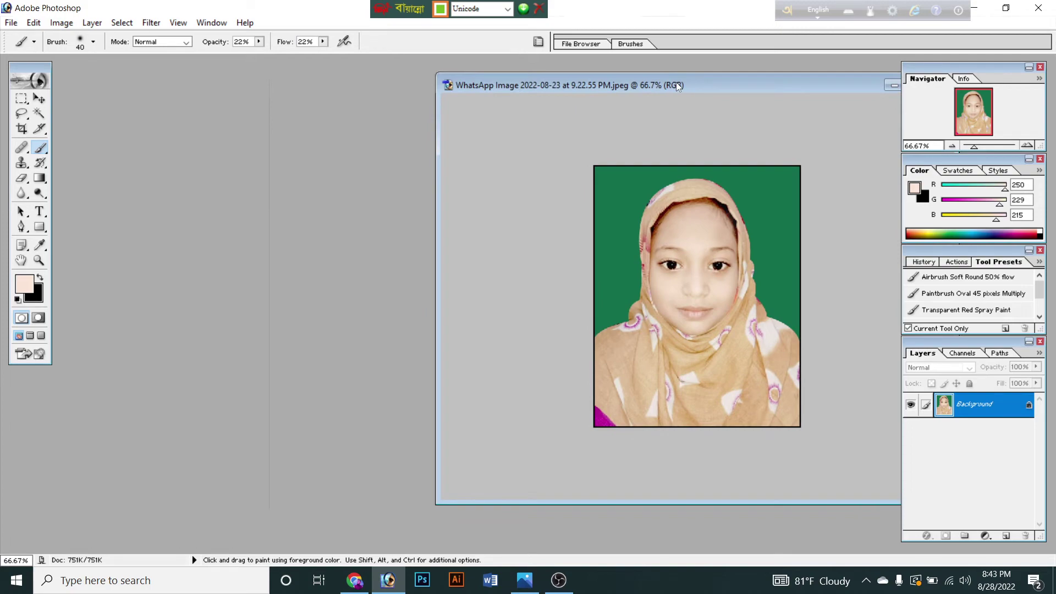
key(ctrl+n)
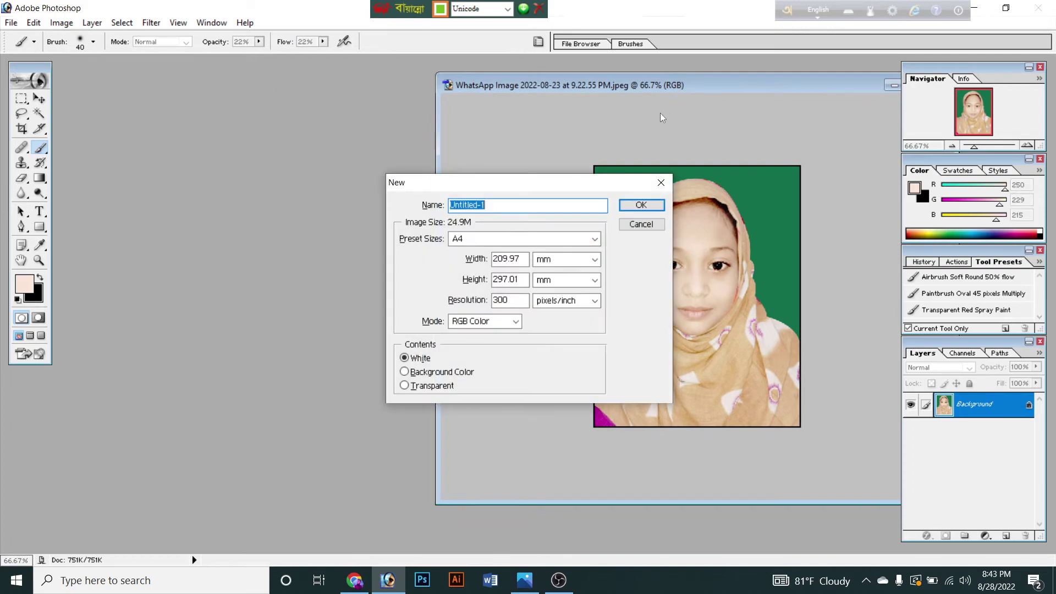
key(Return)
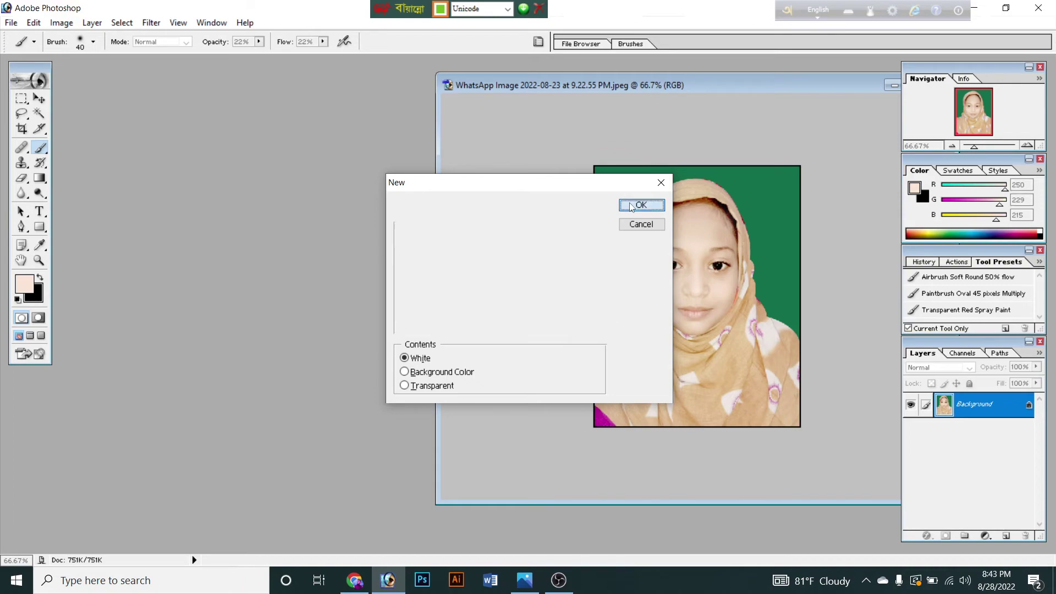
drag(252, 72, 261, 76)
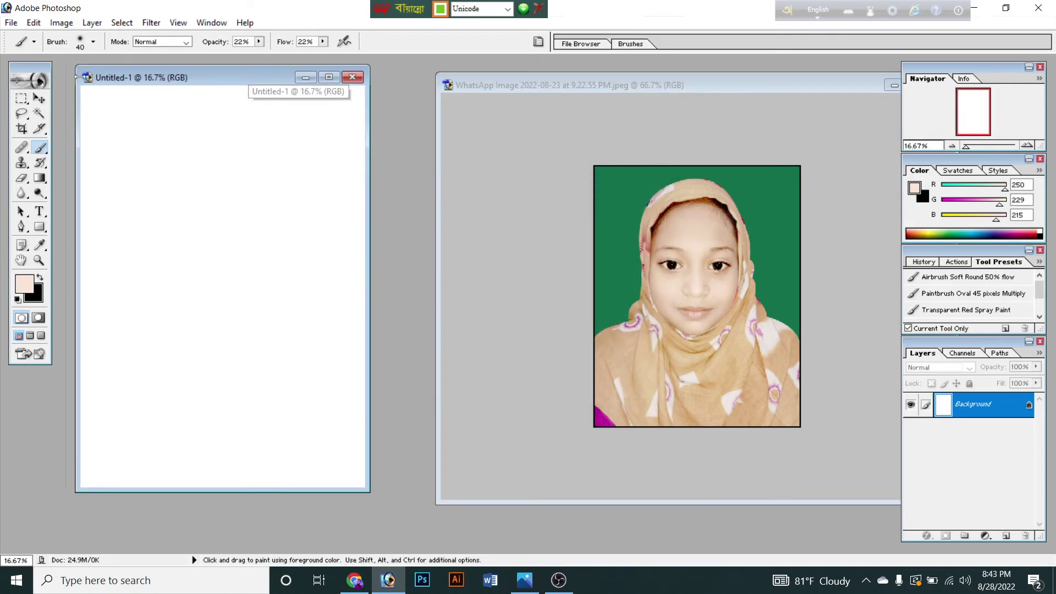
- Copy the bordered photo into the A4 document with the Move tool, aligned to the page's top-left corner
click(39, 99)
click(697, 300)
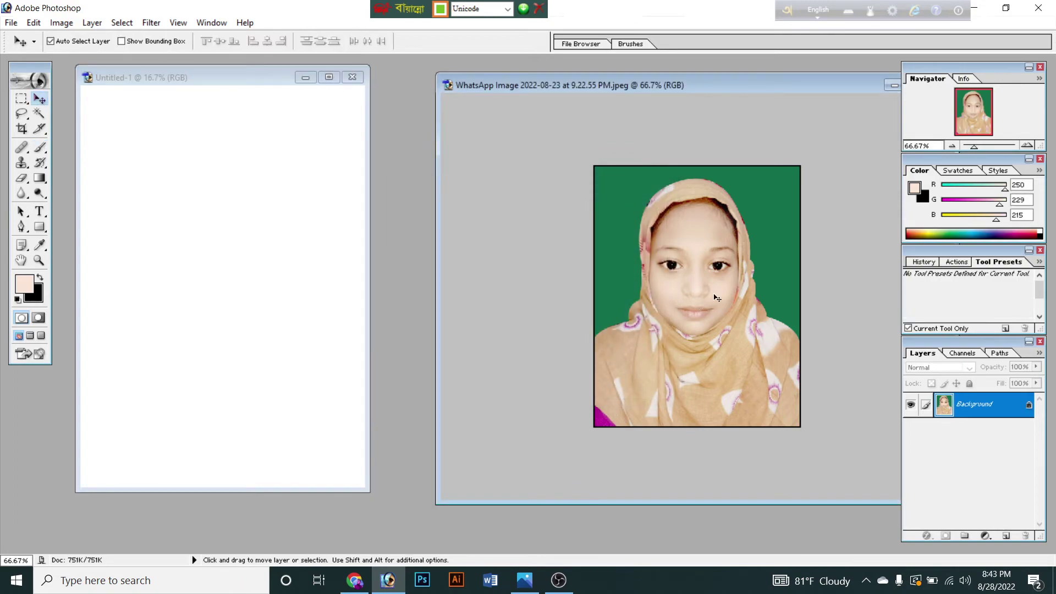
drag(376, 228, 106, 111)
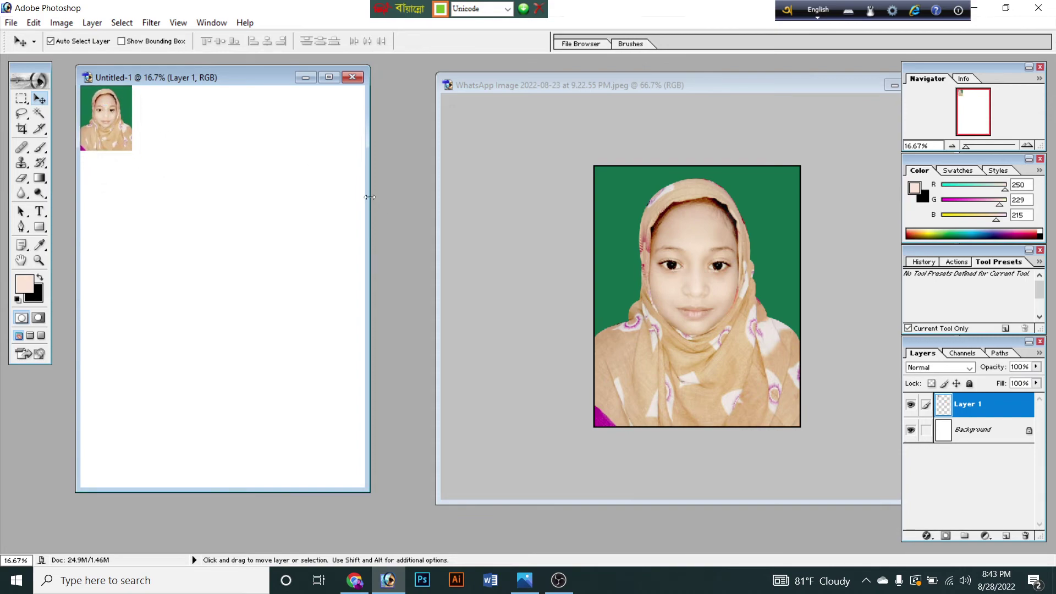
- Duplicate the passport photo to the right of the original with a small gap, and merge the visible layers
drag(369, 197, 806, 345)
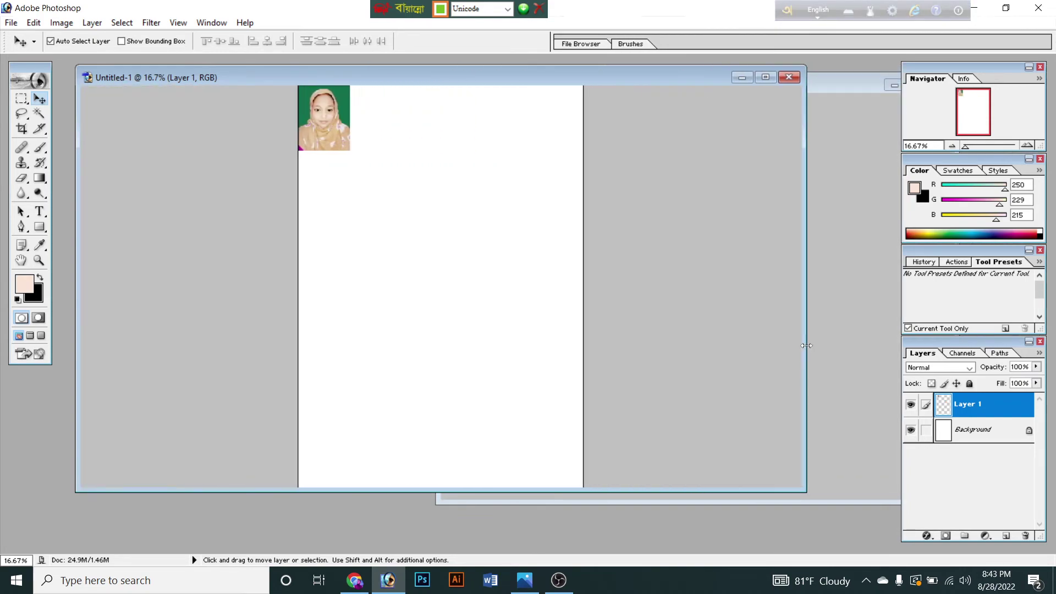
key(ctrl+plus)
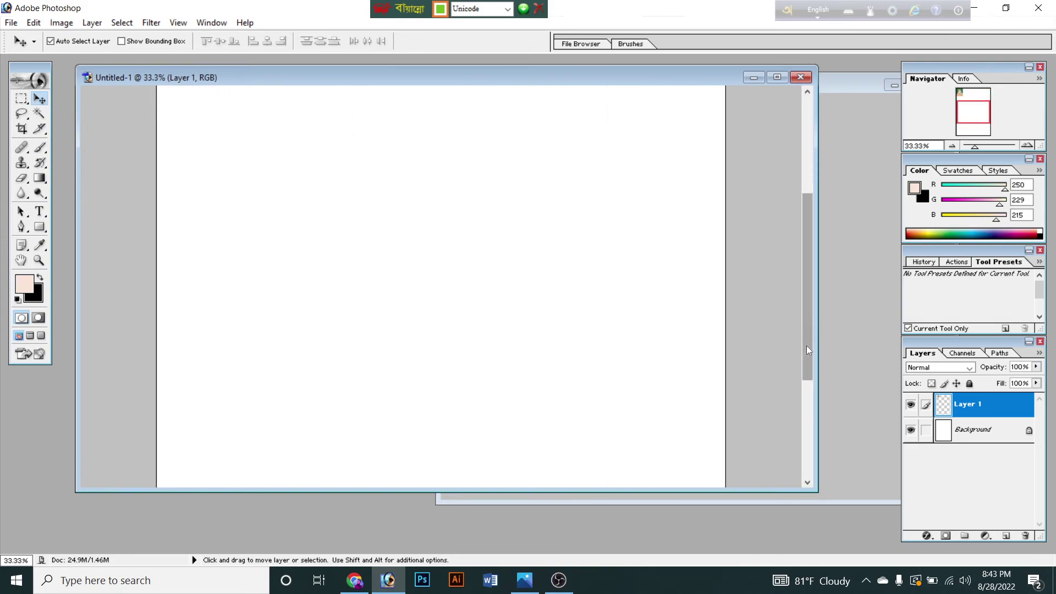
drag(804, 242, 808, 145)
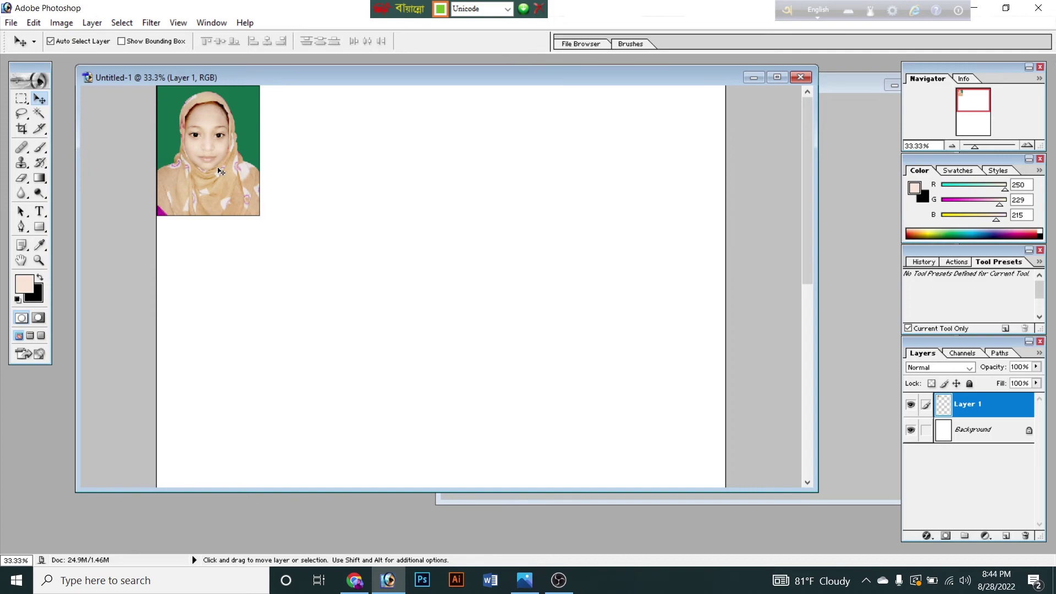
mouse_move(221, 171)
mouse_down()
mouse_move(253, 199)
mouse_move(222, 174)
mouse_up()
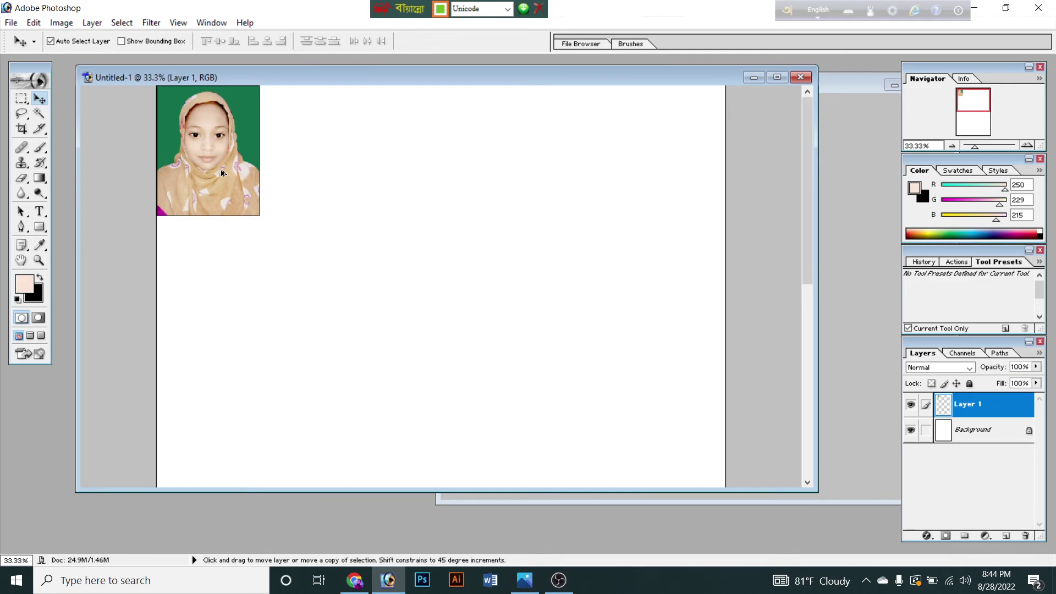
drag(222, 171, 336, 193)
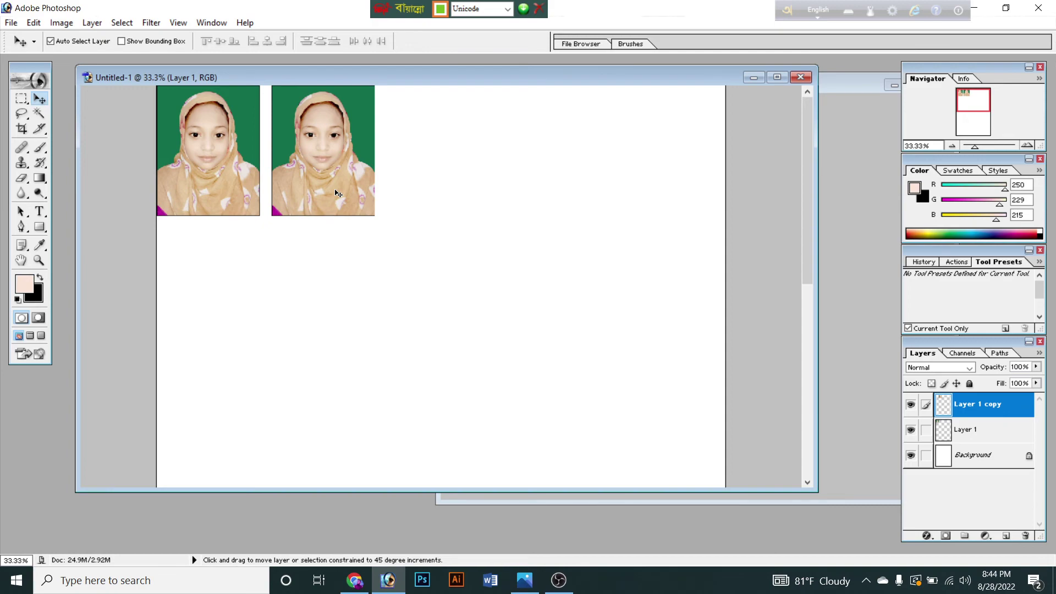
key(ctrl+shift+e)
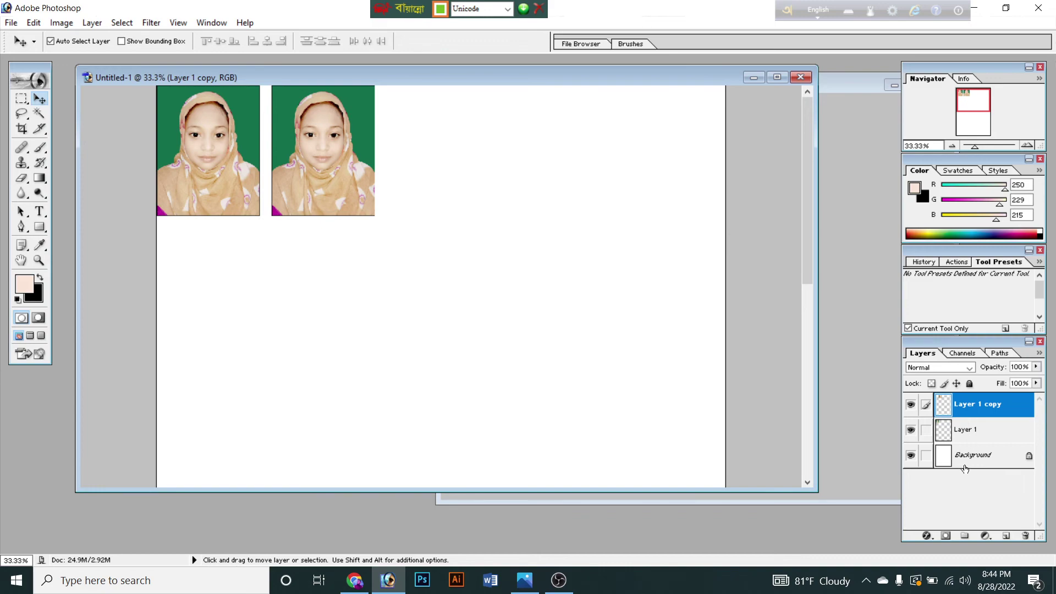
key(ctrl+shift+e)
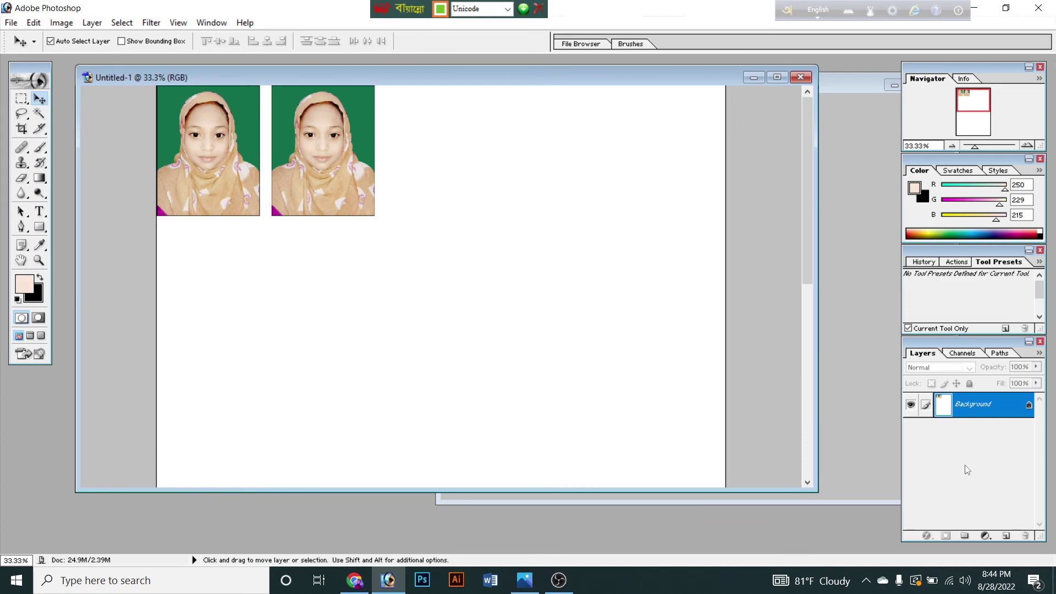
- Duplicate the pair of photos to the right to form a row of four, and merge the layers
key(shift+alt)
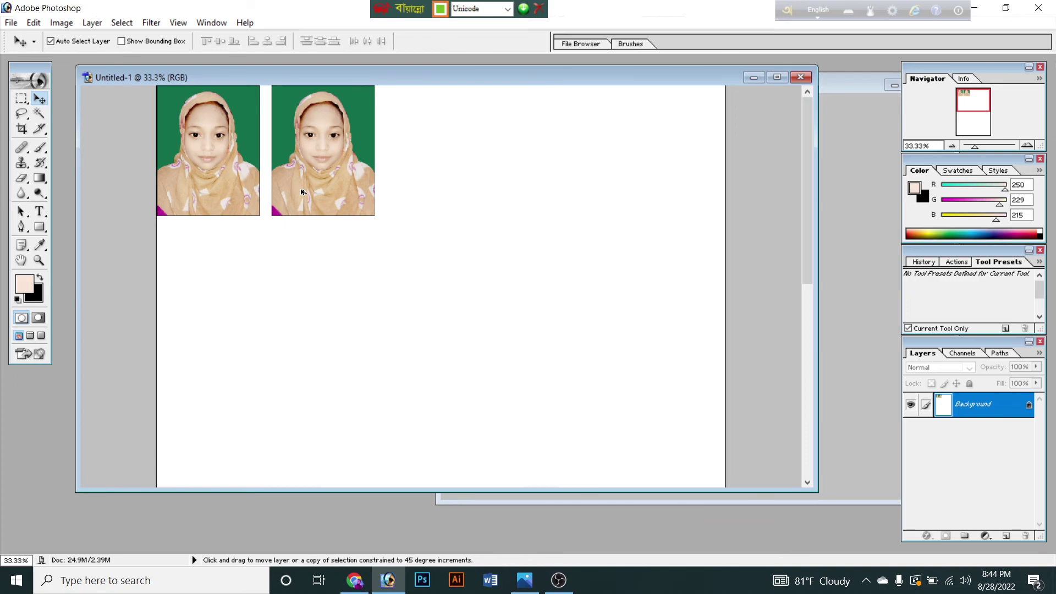
drag(303, 188, 533, 223)
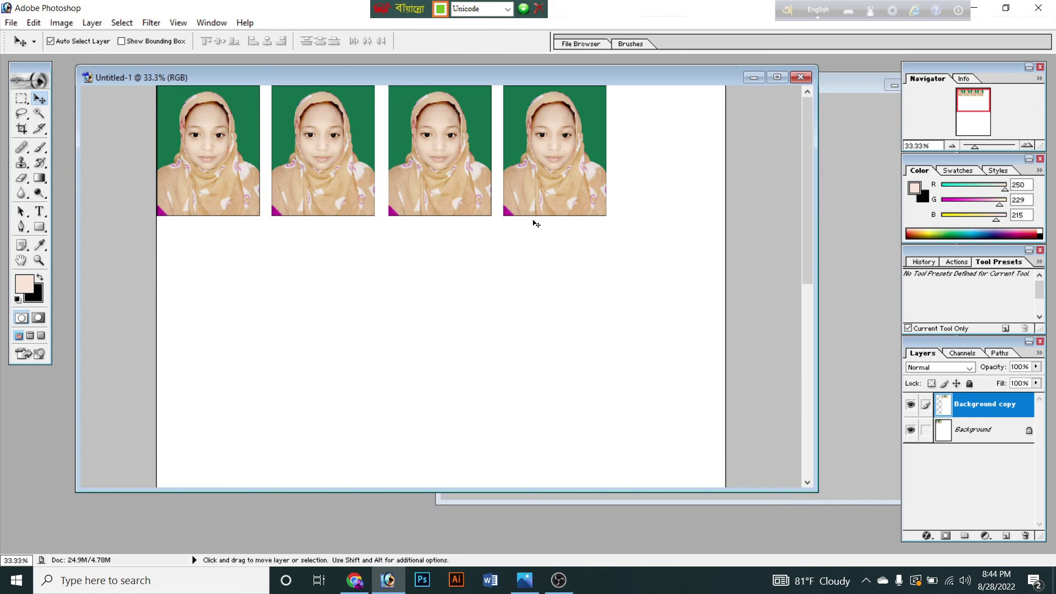
key(shift)
key(ctrl+e)
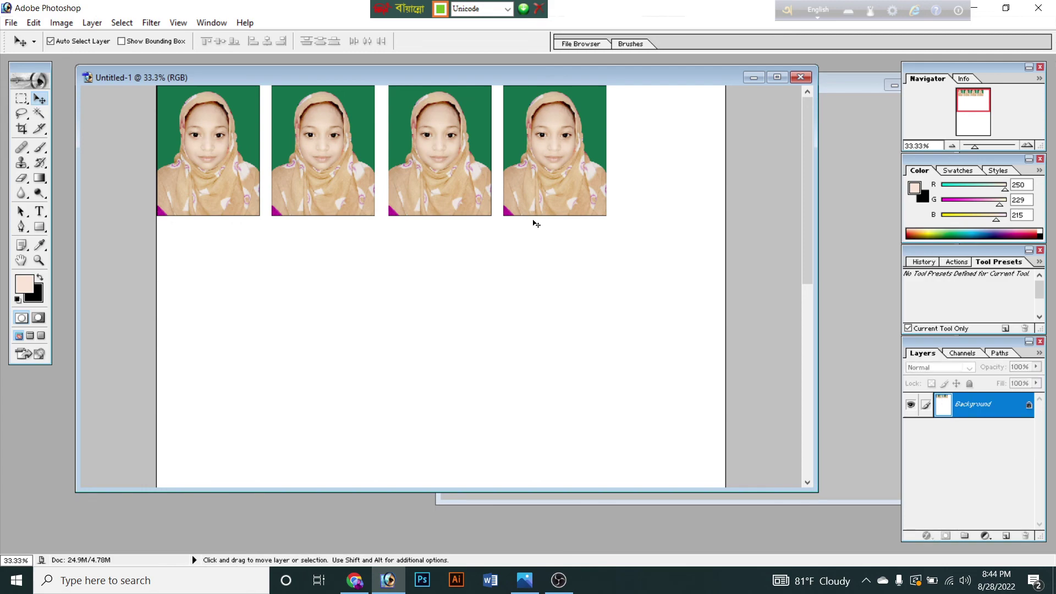
- Duplicate the row of four photos twice below to form three rows, and enlarge the document window to show them
drag(524, 205, 553, 468)
key(ctrl+j)
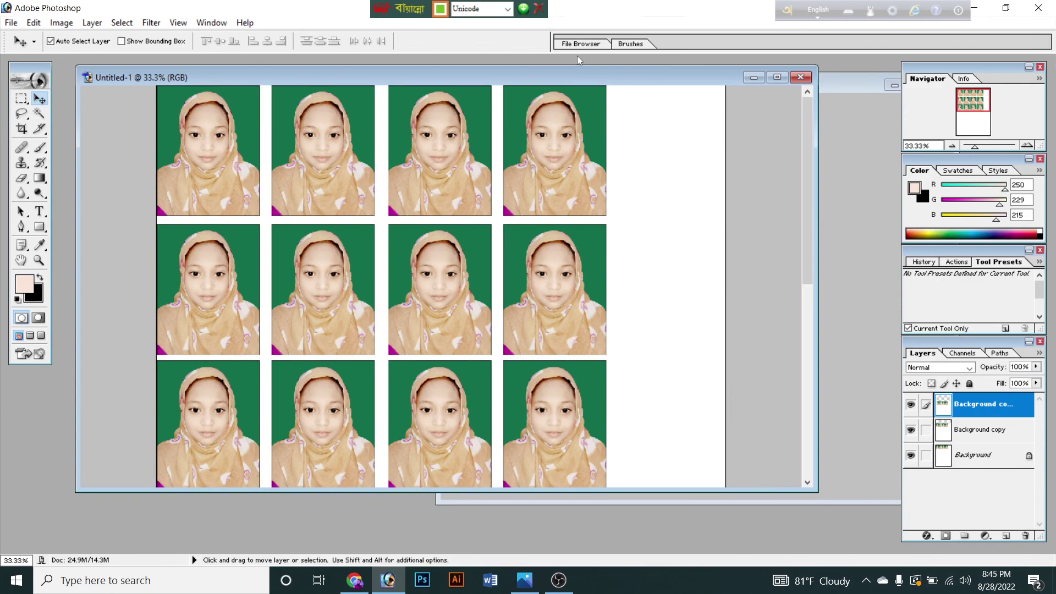
drag(576, 78, 570, 54)
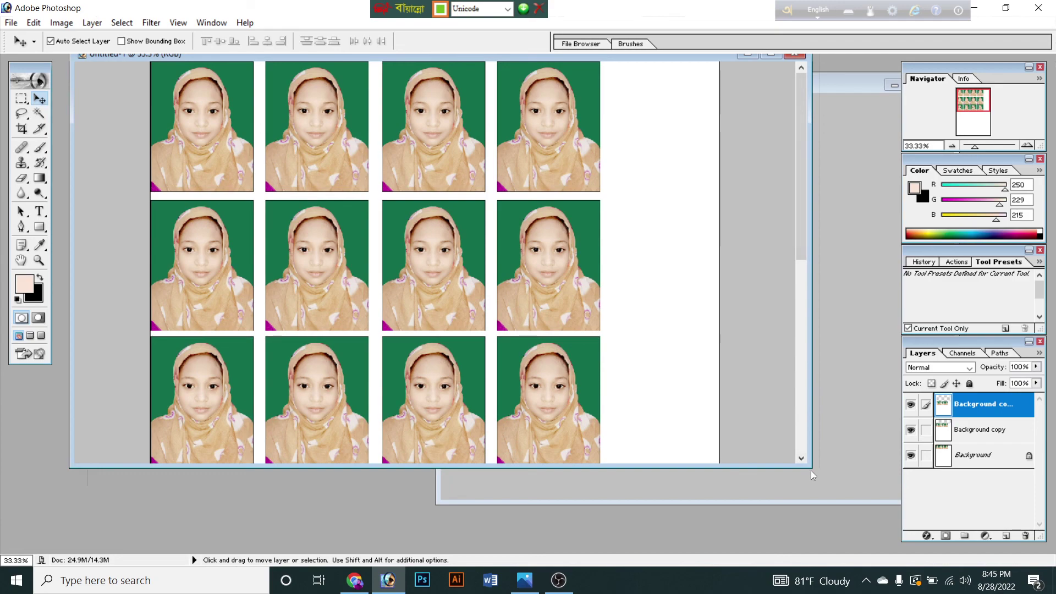
drag(810, 471, 868, 514)
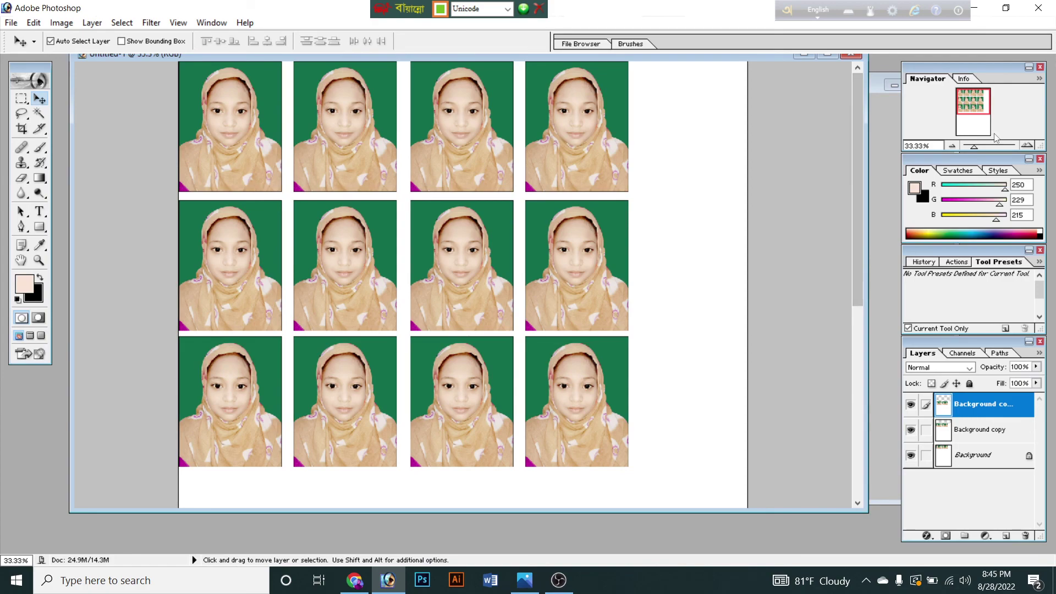
click(559, 580)
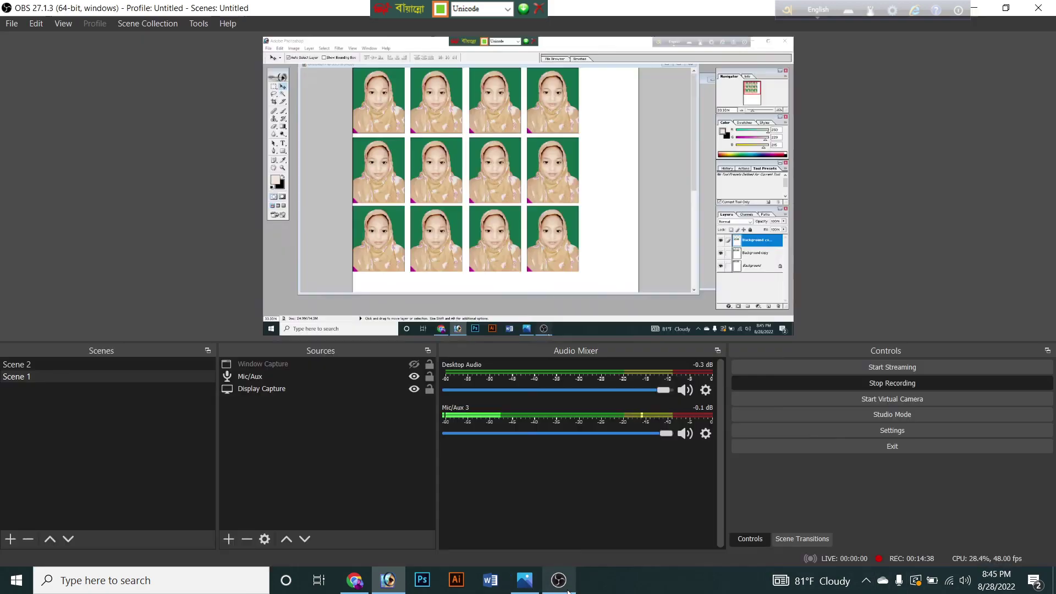